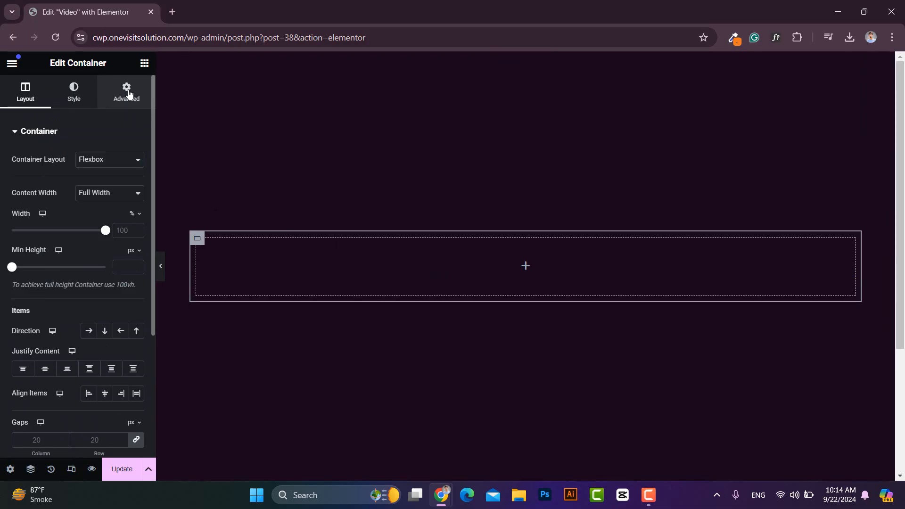
- Set the container's padding to 5 px on all sides
{"action": "left_click", "coordinate": [129, 94]}
{"action": "left_click", "coordinate": [113, 220]}
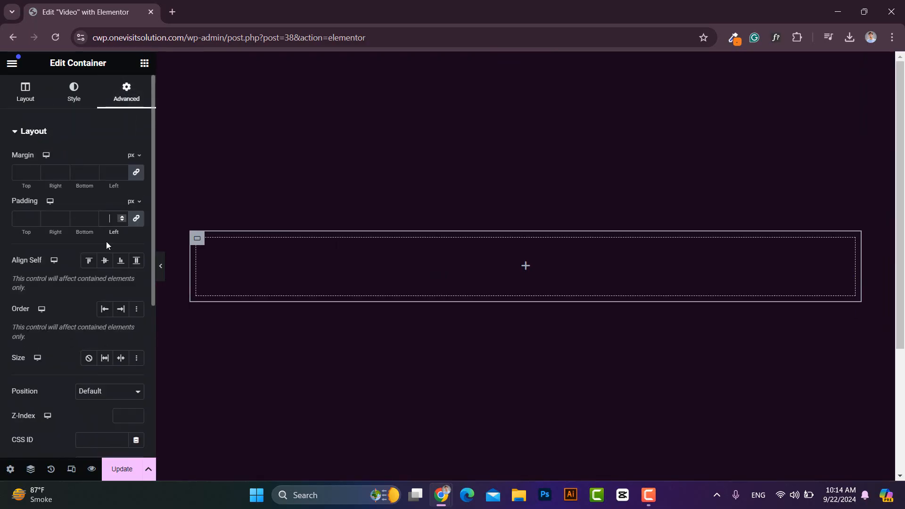
{"action": "type", "text": "5"}
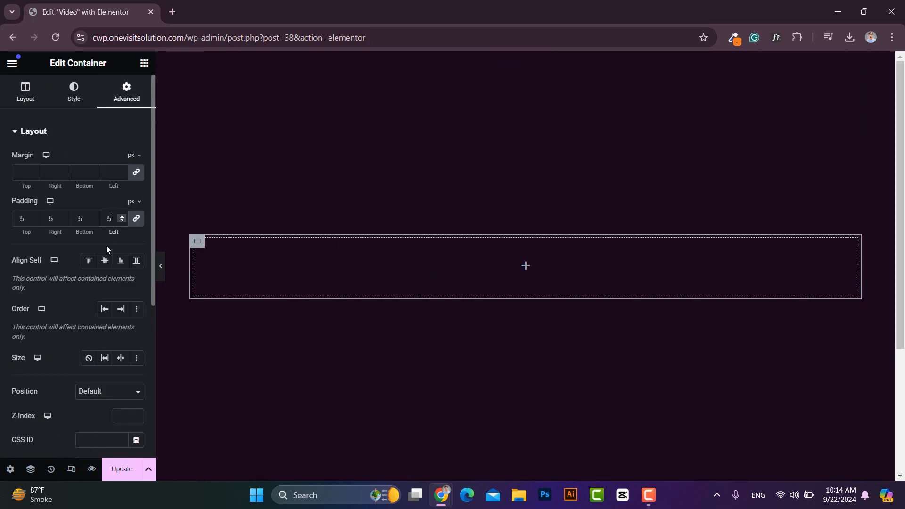
- Duplicate the padded container twice to make a row of three columns
{"action": "right_click", "coordinate": [197, 241]}
{"action": "left_click", "coordinate": [231, 217]}
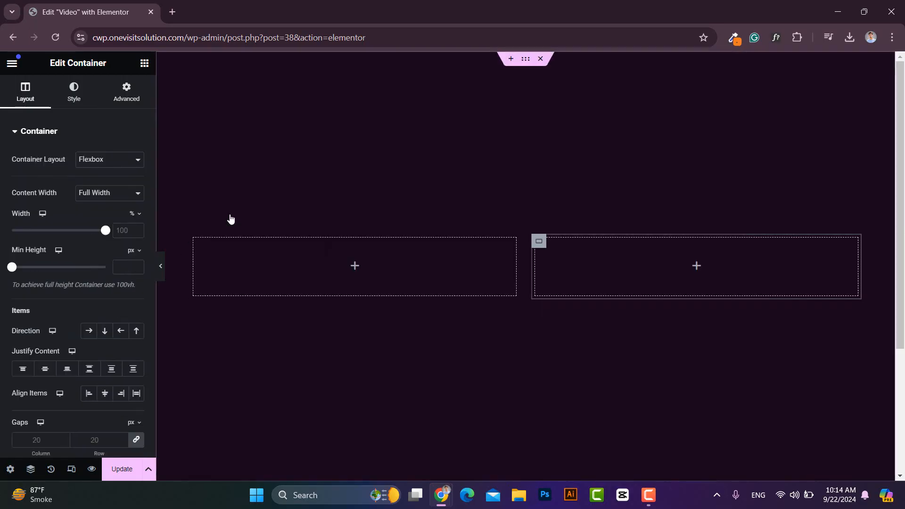
{"action": "right_click", "coordinate": [192, 242]}
{"action": "left_click", "coordinate": [230, 216]}
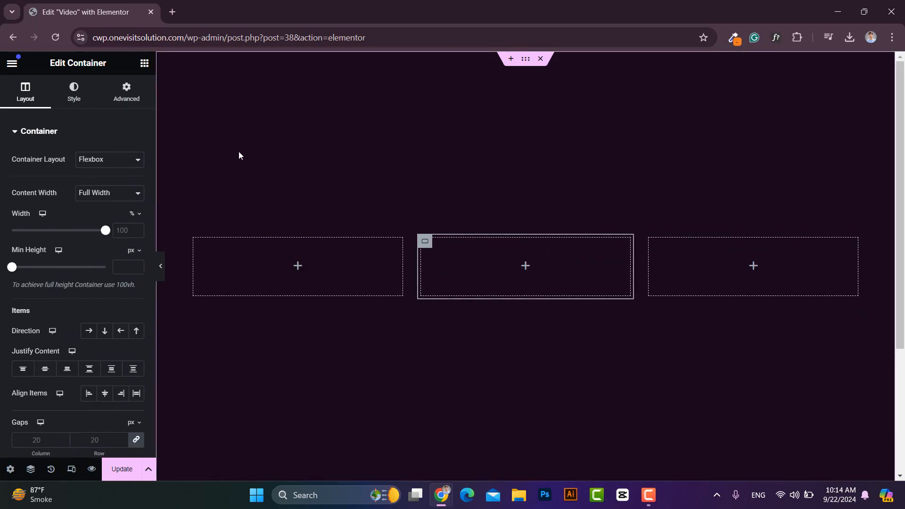
- Add a new container inside the middle column and show the page structure in the Navigator
{"action": "left_click", "coordinate": [144, 63]}
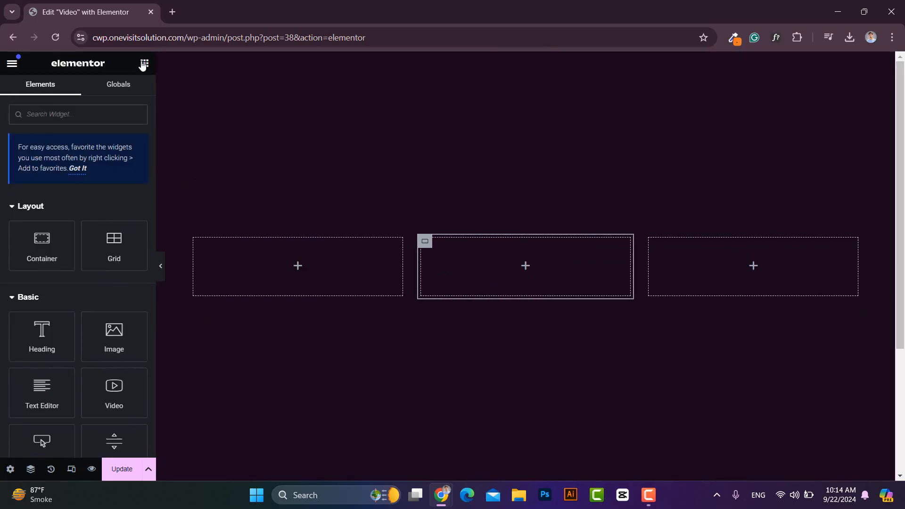
{"action": "left_click_drag", "start_coordinate": [48, 247], "coordinate": [496, 272]}
{"action": "left_click", "coordinate": [27, 471]}
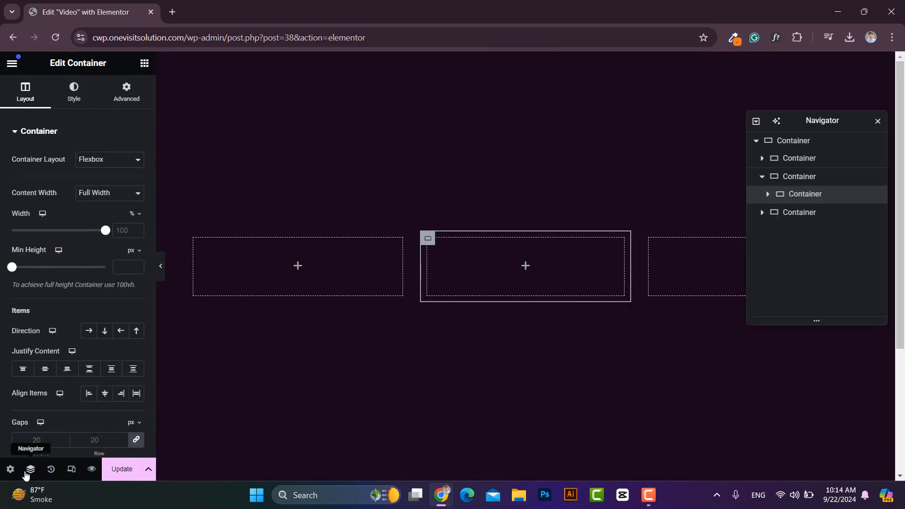
- Select the container nested in the middle column and set its minimum height to 400 px
{"action": "left_click", "coordinate": [798, 178]}
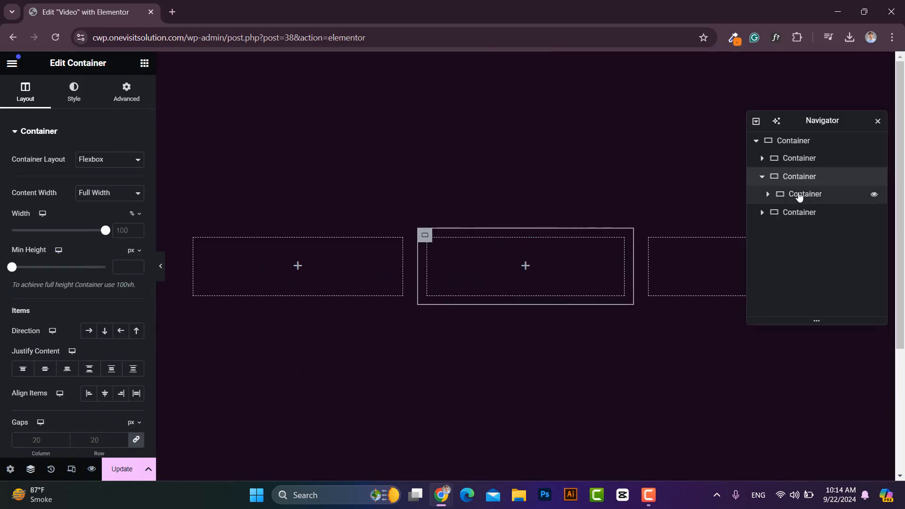
{"action": "left_click", "coordinate": [798, 198]}
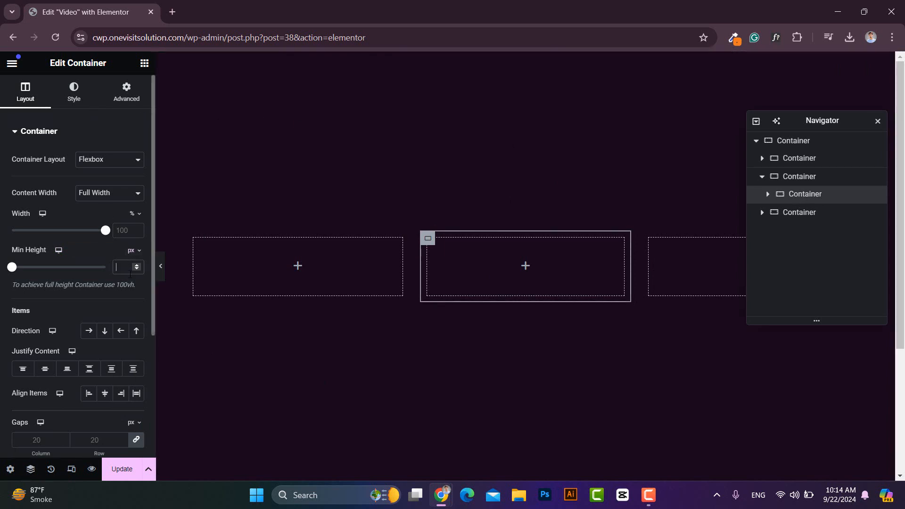
{"action": "type", "text": "400"}
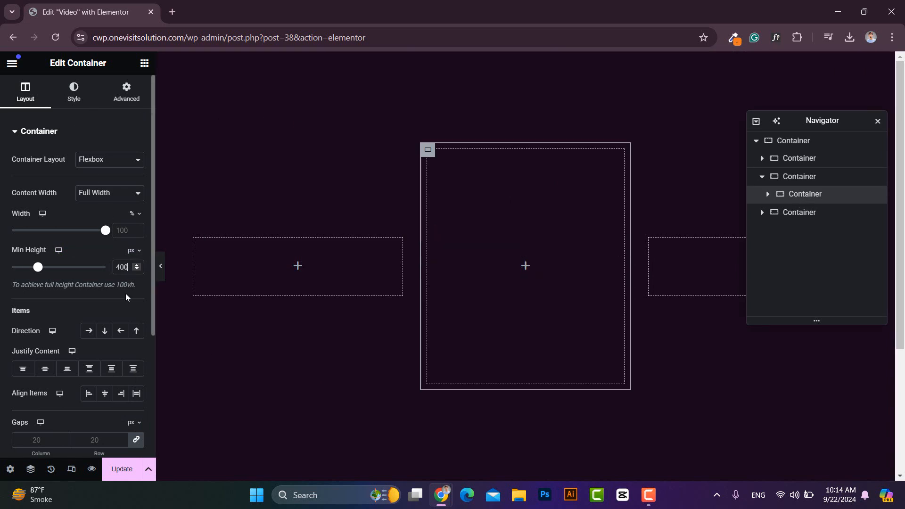
- Give the nested container a classic background using the global Card Color
{"action": "left_click", "coordinate": [74, 91]}
{"action": "left_click", "coordinate": [88, 184]}
{"action": "left_click", "coordinate": [121, 209]}
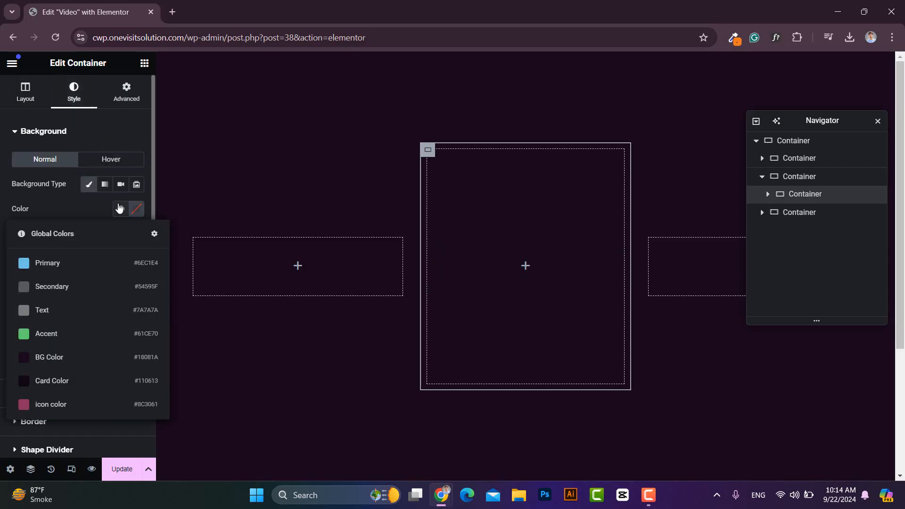
{"action": "left_click", "coordinate": [81, 379]}
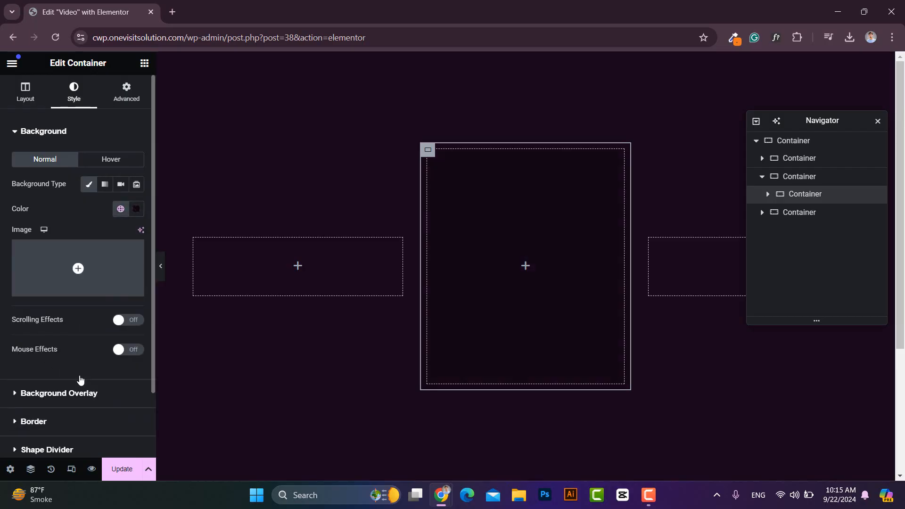
- Set the nested container's border radius to 10 px on all corners and preview the card without the editing controls
{"action": "left_click", "coordinate": [25, 422]}
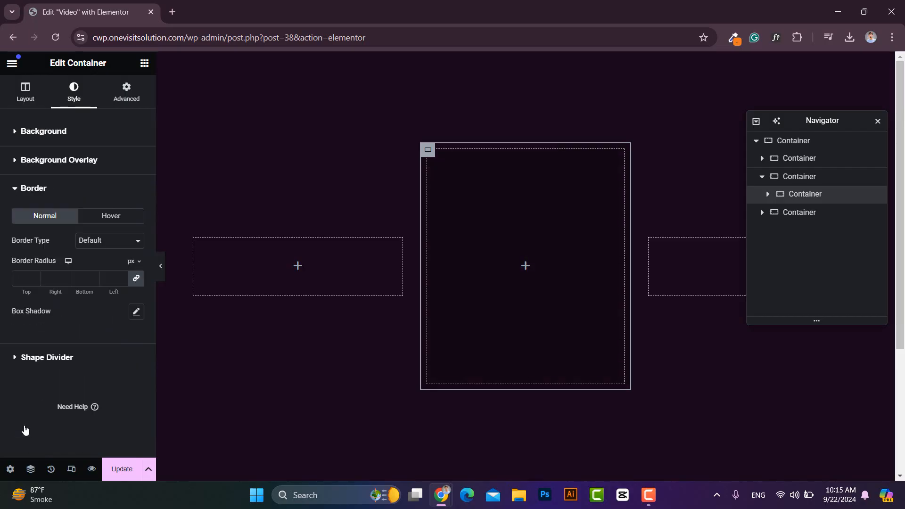
{"action": "left_click", "coordinate": [23, 281]}
{"action": "type", "text": "10"}
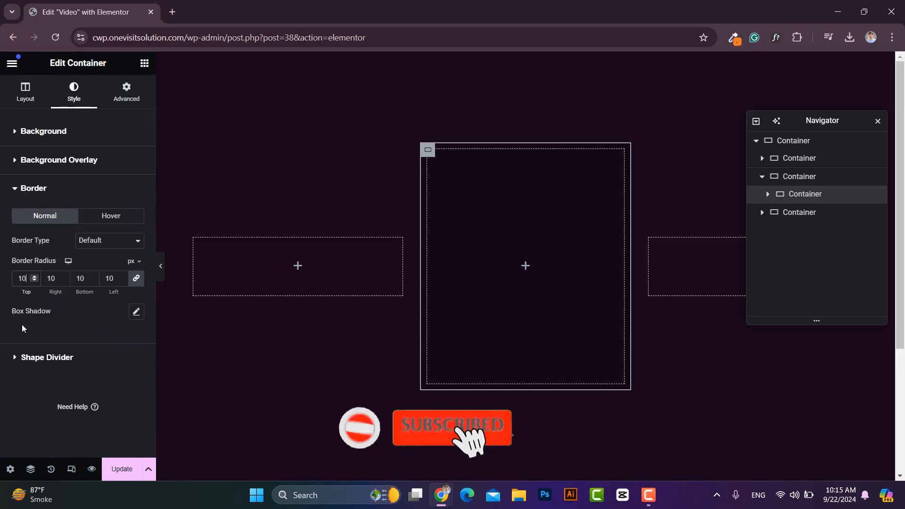
{"action": "left_click", "coordinate": [161, 266]}
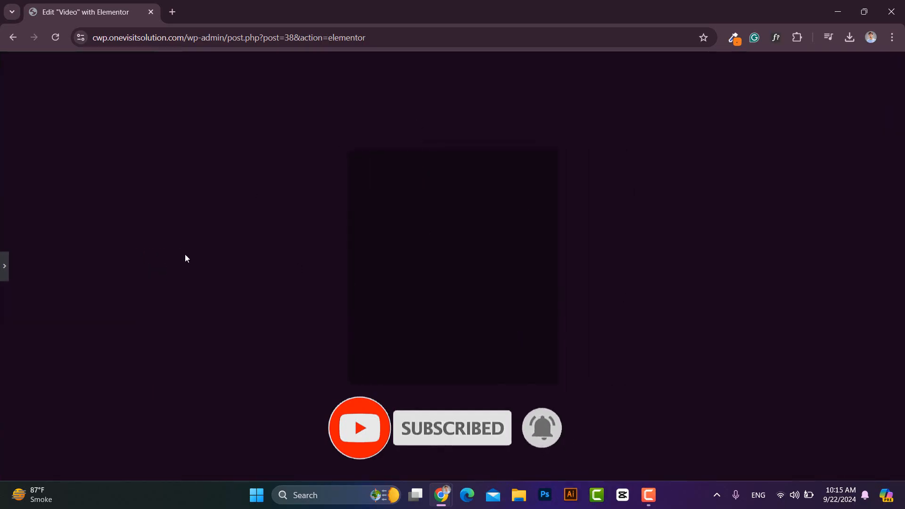
{"action": "left_click", "coordinate": [4, 268]}
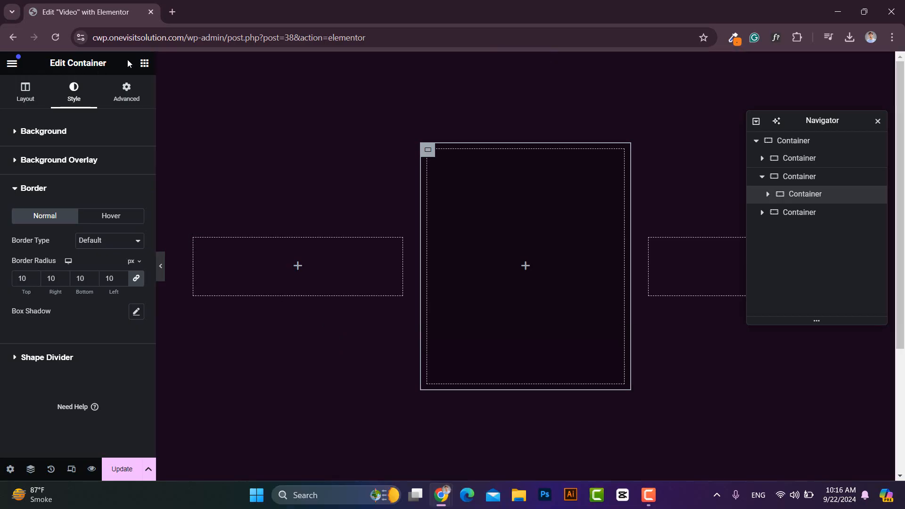
- Add an Icon Box widget to the nested container and set its title to "High<br>Quality"
{"action": "left_click", "coordinate": [144, 62]}
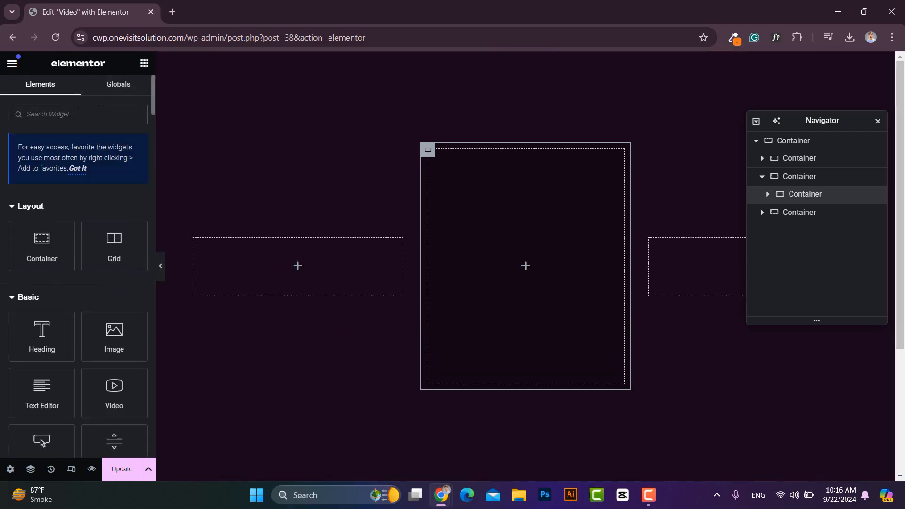
{"action": "type", "text": "icon"}
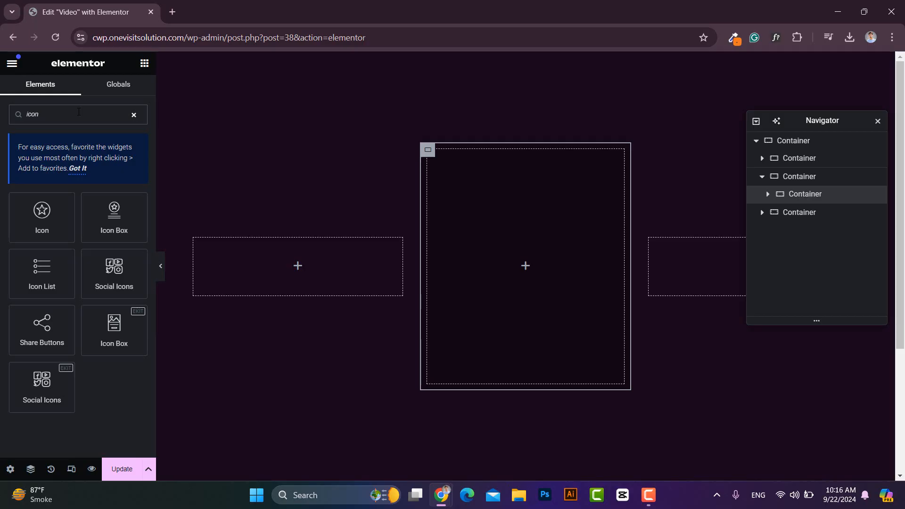
{"action": "left_click_drag", "start_coordinate": [114, 218], "coordinate": [480, 263]}
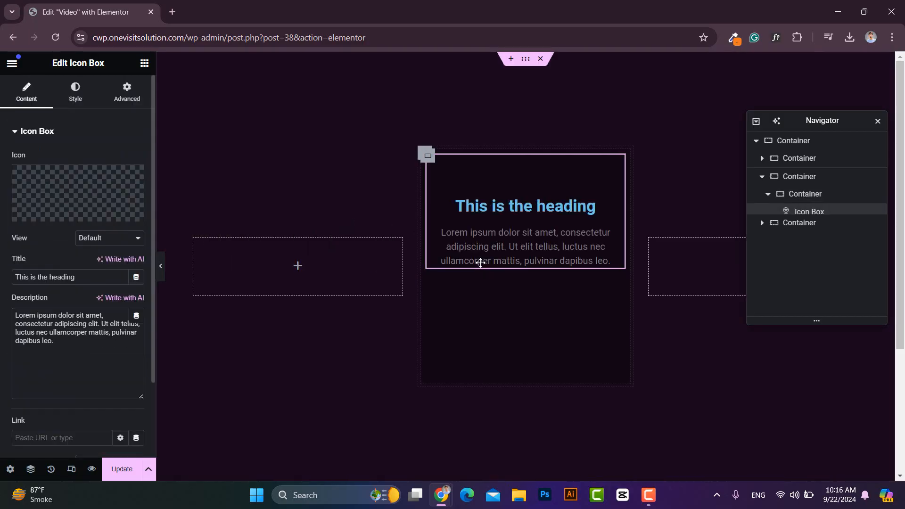
{"action": "left_click_drag", "start_coordinate": [76, 278], "coordinate": [1, 283]}
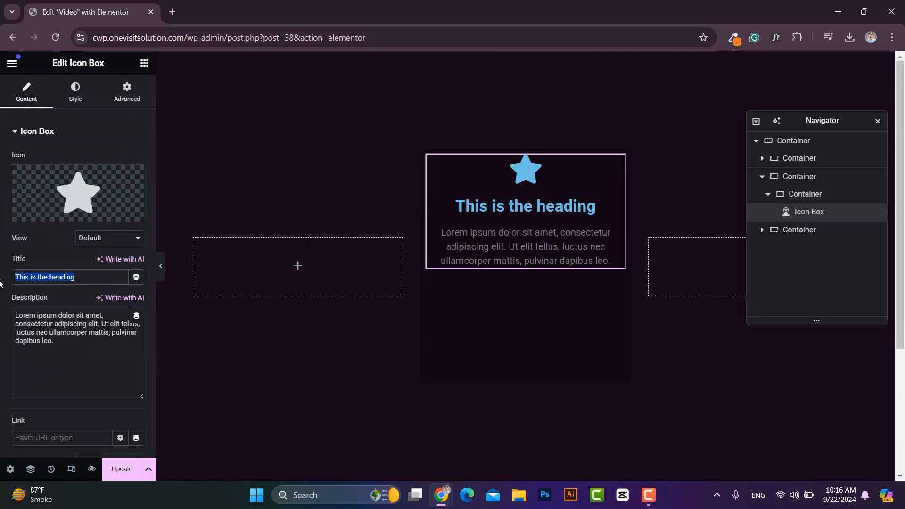
{"action": "type", "text": "High<br>Quality"}
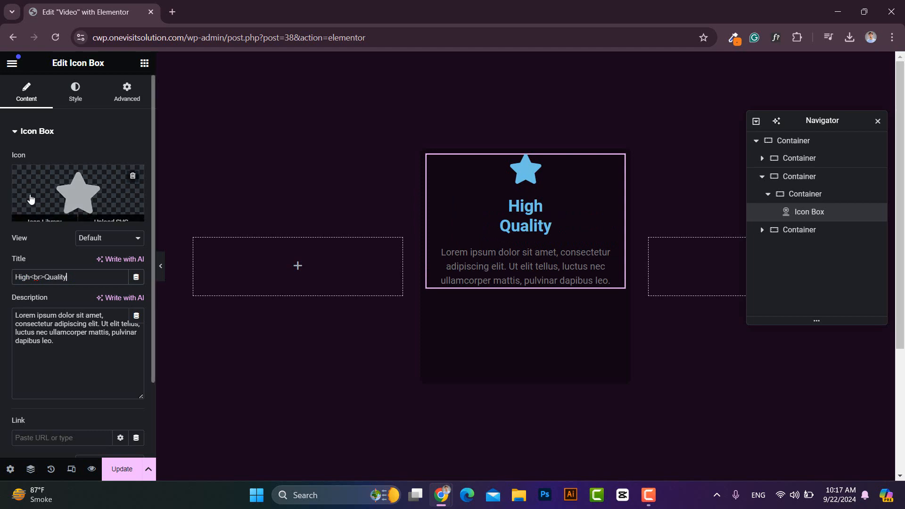
- Replace the icon box's star with the outlined Gem icon from the icon library
{"action": "left_click", "coordinate": [44, 211]}
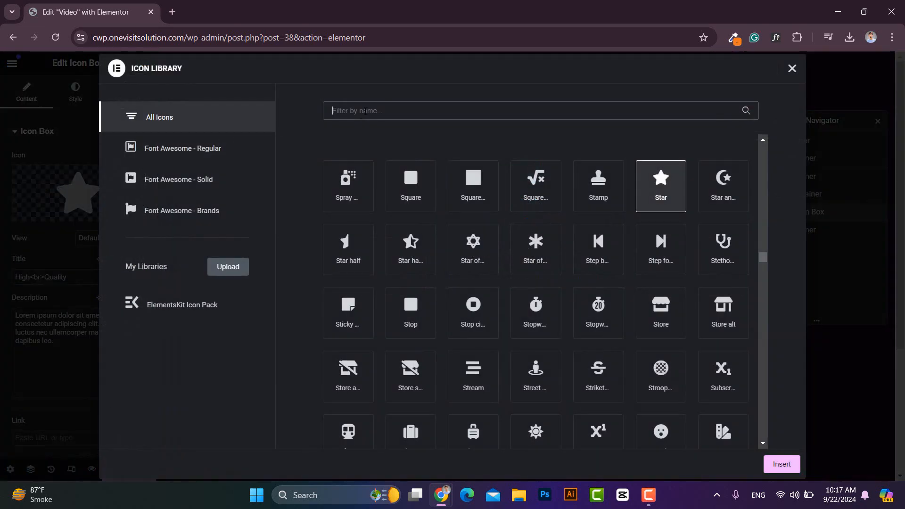
{"action": "type", "text": "gem"}
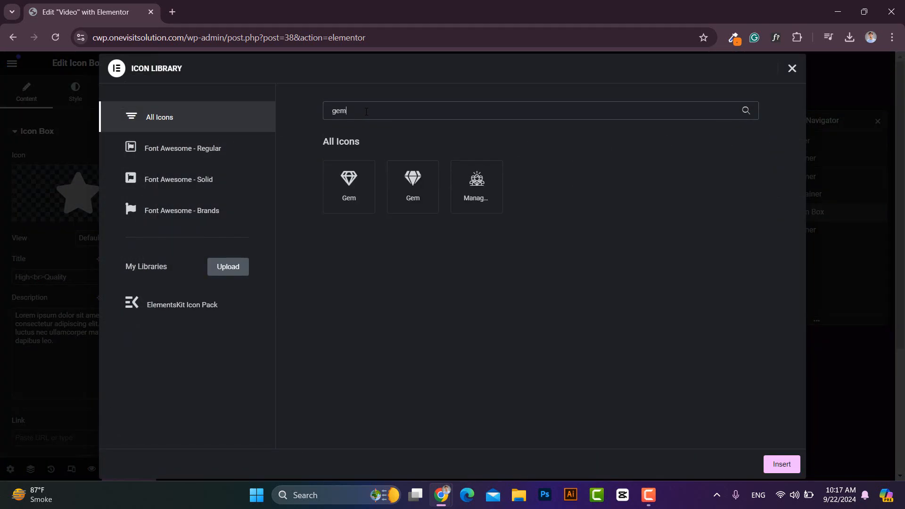
{"action": "left_click", "coordinate": [345, 184]}
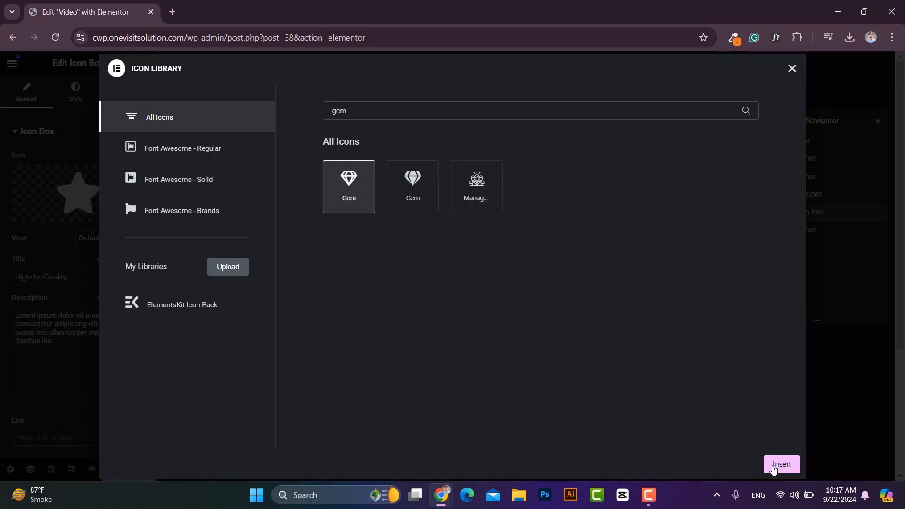
{"action": "left_click", "coordinate": [774, 467]}
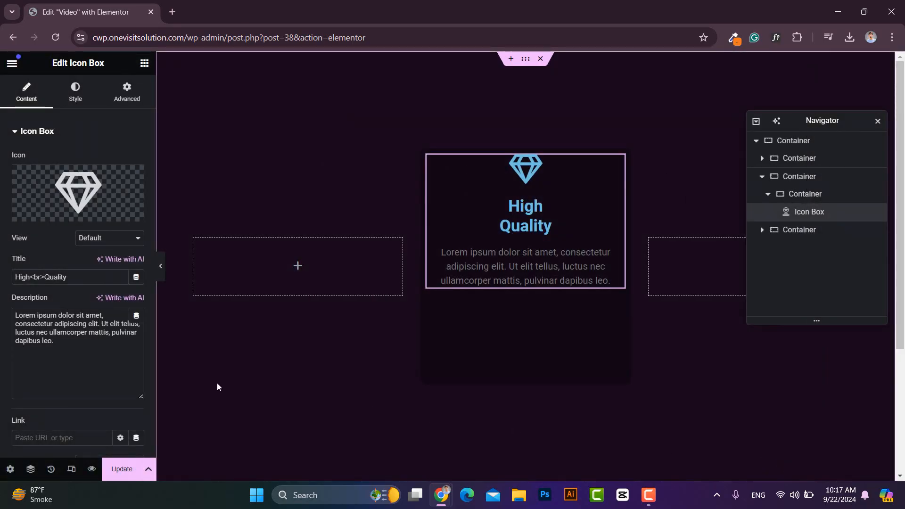
- Align the icon box's icon, title and description to the left
{"action": "left_click_drag", "start_coordinate": [53, 341], "coordinate": [3, 326]}
{"action": "left_click", "coordinate": [76, 333]}
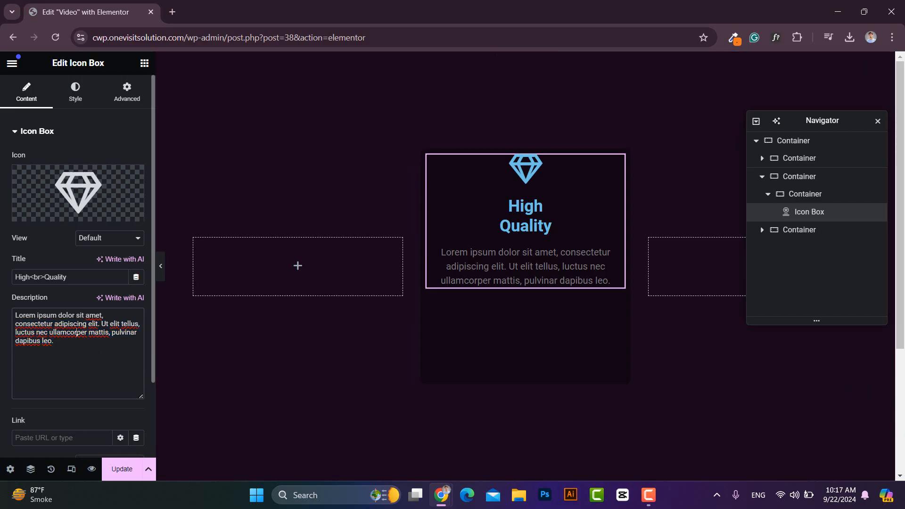
{"action": "left_click", "coordinate": [76, 94]}
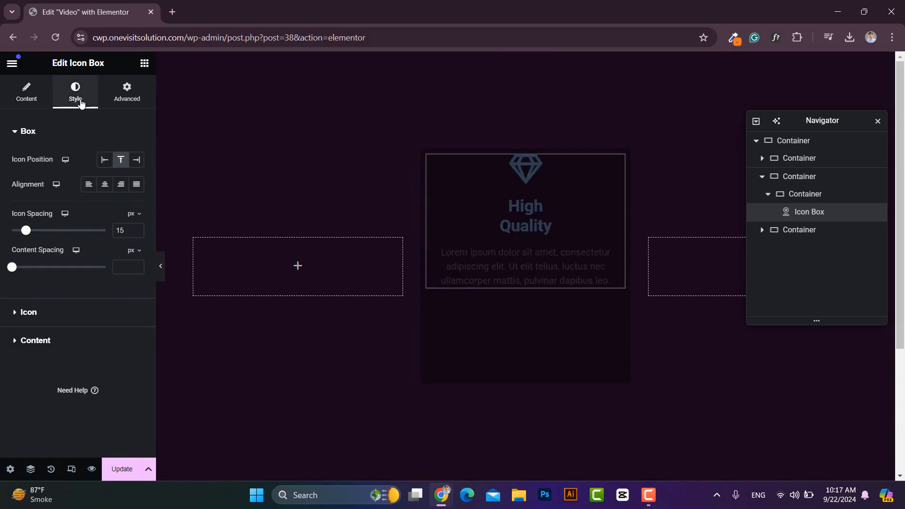
{"action": "left_click", "coordinate": [89, 184]}
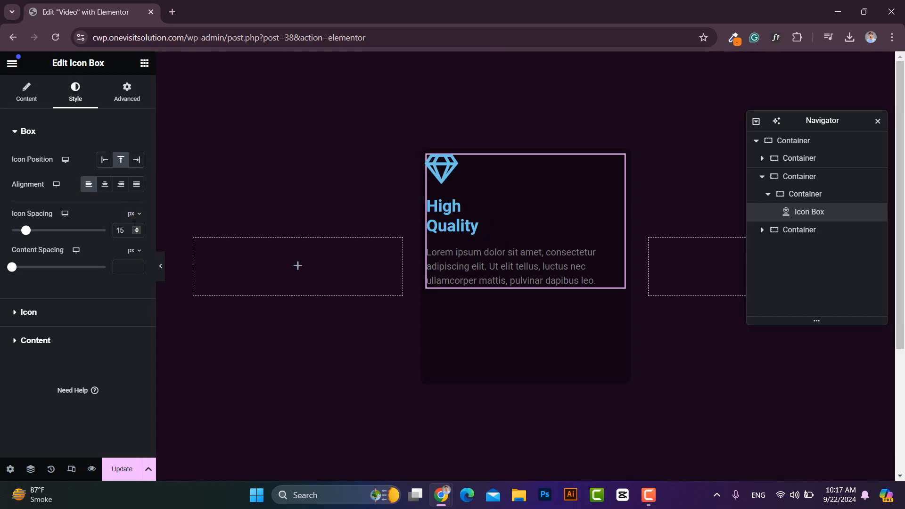
- Set the gem icon's size to 50 px and its primary color to the global "icon color"
{"action": "left_click", "coordinate": [24, 315]}
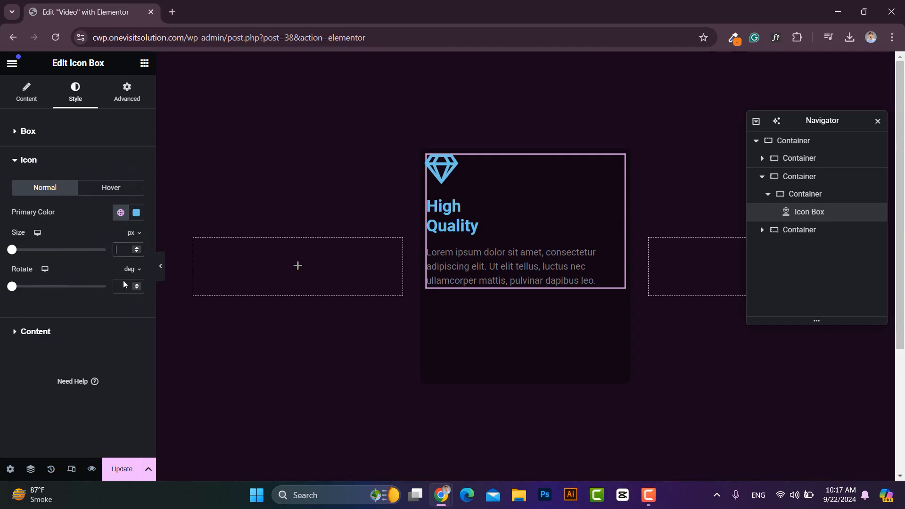
{"action": "type", "text": "50"}
{"action": "left_click", "coordinate": [121, 212]}
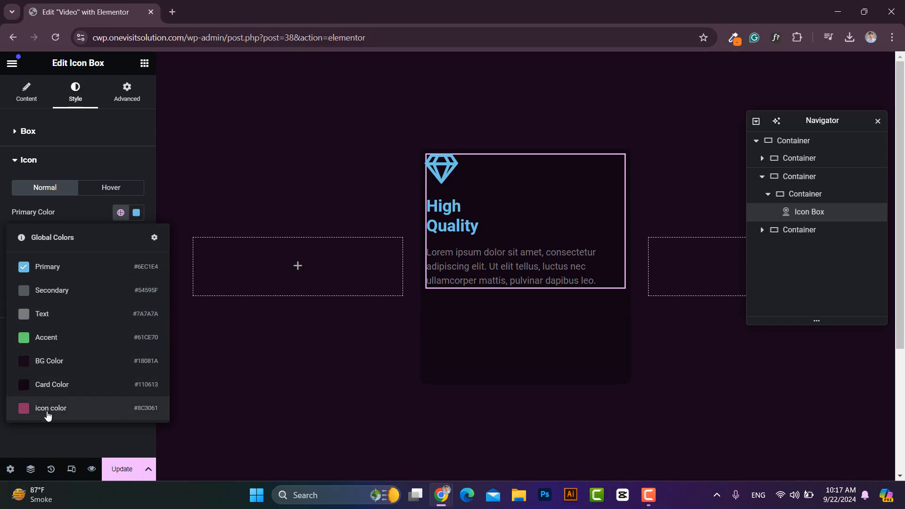
{"action": "left_click", "coordinate": [70, 412]}
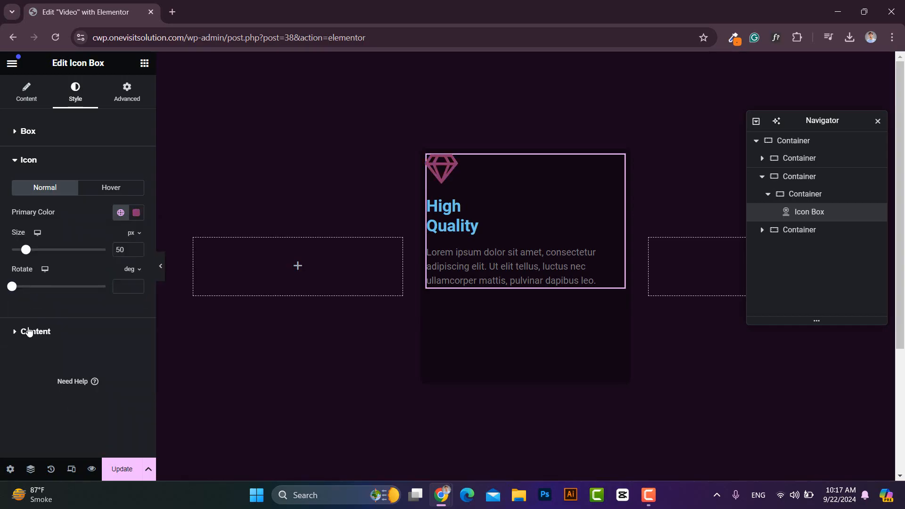
- Change the icon box title's color to white with the color picker
{"action": "left_click", "coordinate": [29, 332]}
{"action": "left_click", "coordinate": [136, 241]}
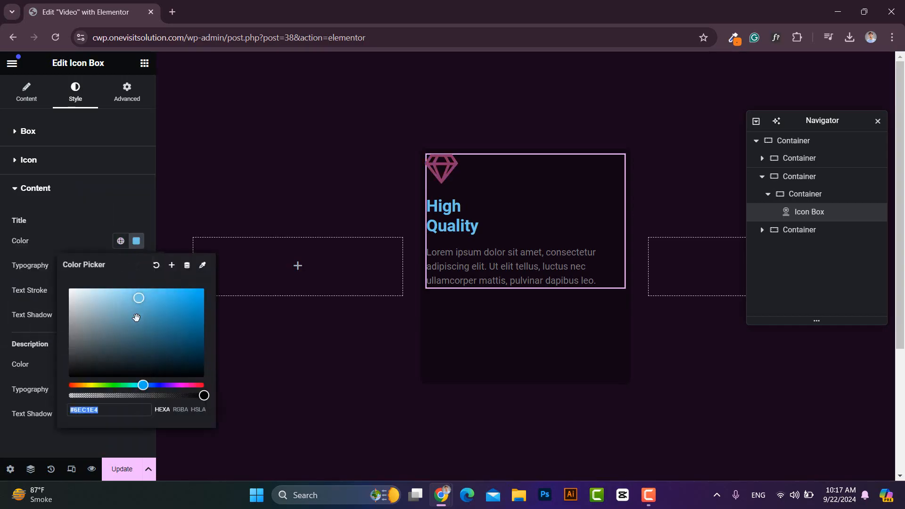
{"action": "left_click", "coordinate": [70, 284]}
{"action": "left_click", "coordinate": [136, 241]}
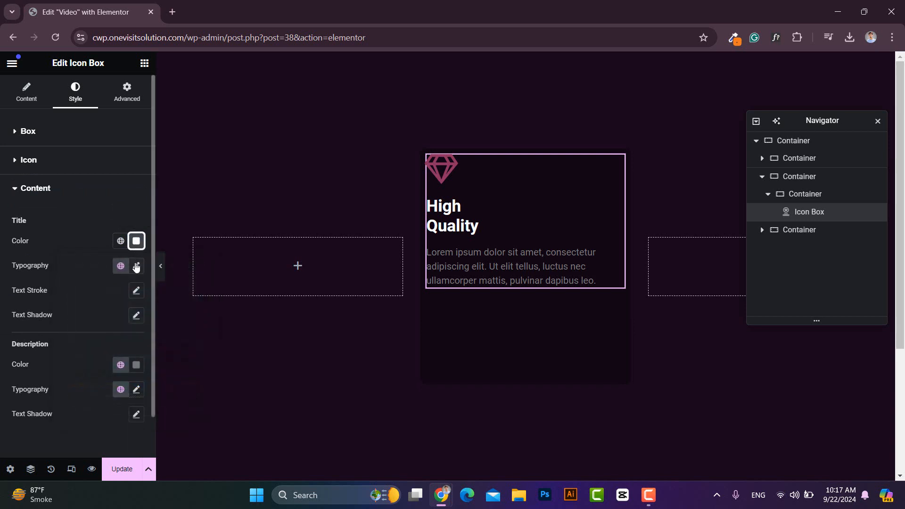
- Set the icon box title's font family to Inter
{"action": "left_click", "coordinate": [136, 266]}
{"action": "left_click", "coordinate": [122, 325]}
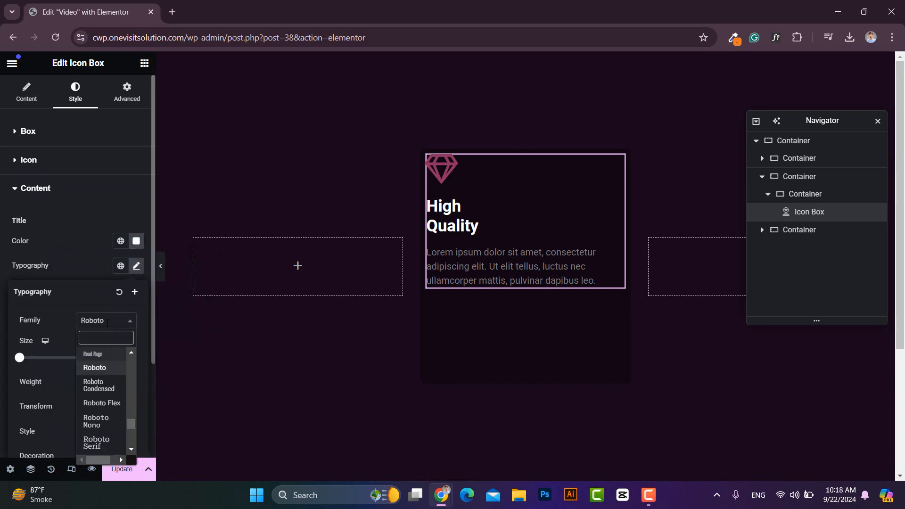
{"action": "type", "text": "inter"}
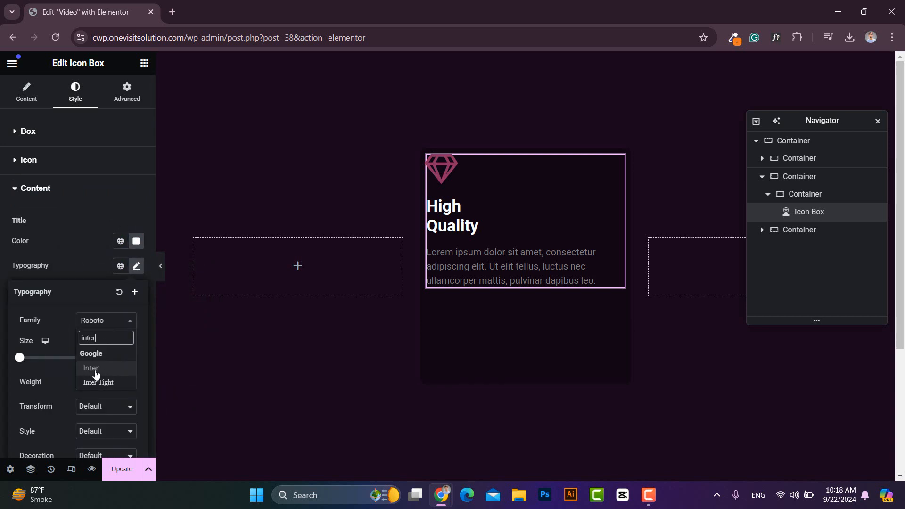
{"action": "left_click", "coordinate": [91, 370]}
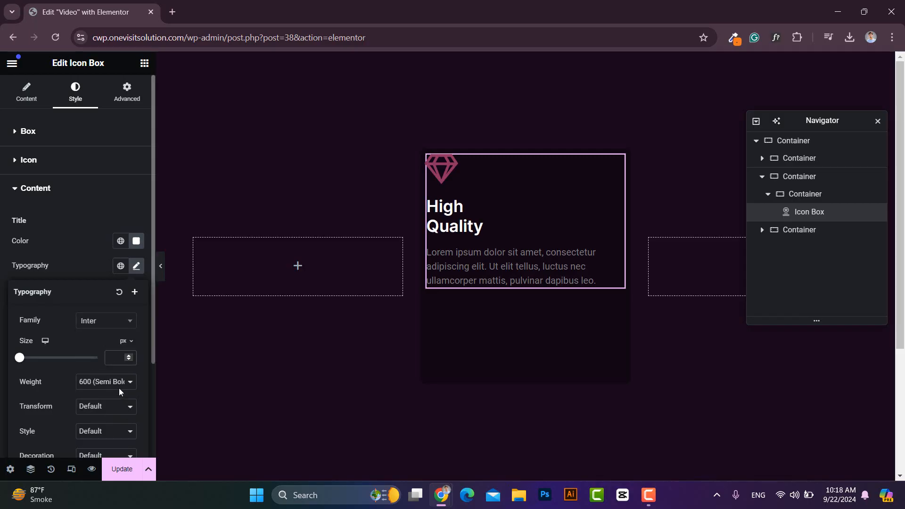
- Set the icon box title's font size to 40 px and the description's color to #FFFFFF
{"action": "type", "text": "40"}
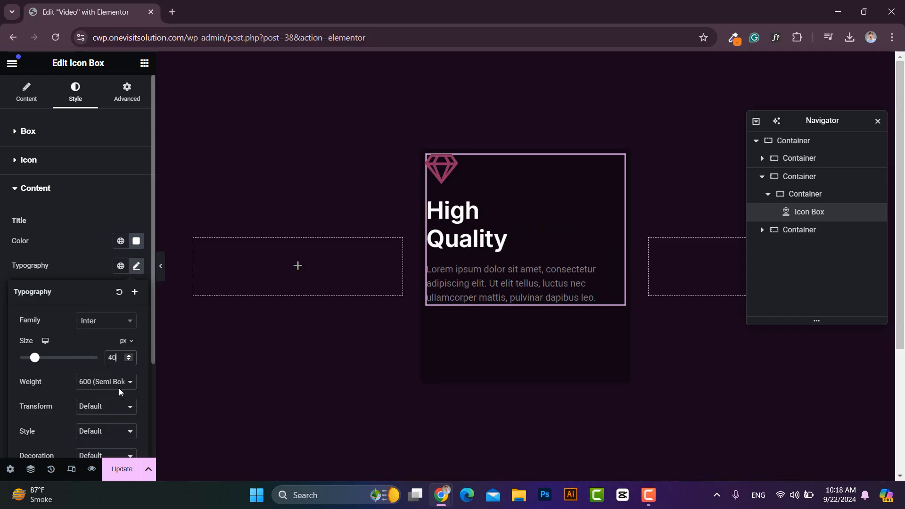
{"action": "left_click", "coordinate": [137, 266]}
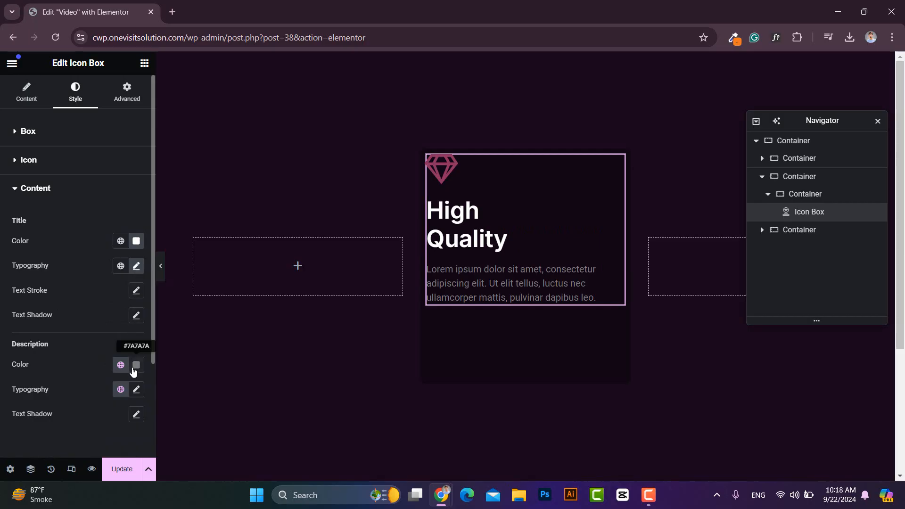
{"action": "left_click", "coordinate": [136, 369]}
{"action": "type", "text": "#FFFFFF"}
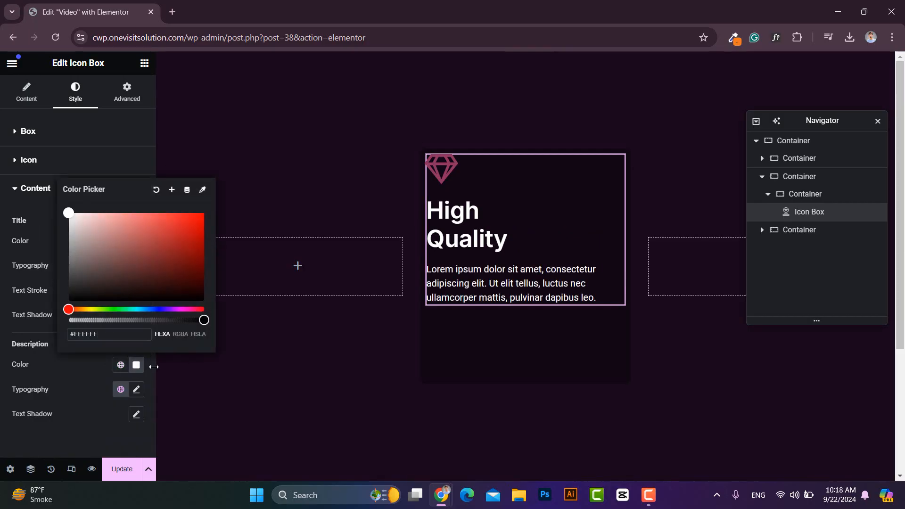
{"action": "left_click", "coordinate": [144, 368]}
- Set the icon box description's typography to Inter, size 16 px, weight 300 (Light)
{"action": "left_click", "coordinate": [137, 389]}
{"action": "scroll", "coordinate": [127, 339], "scroll_direction": "down", "scroll_amount": 3}
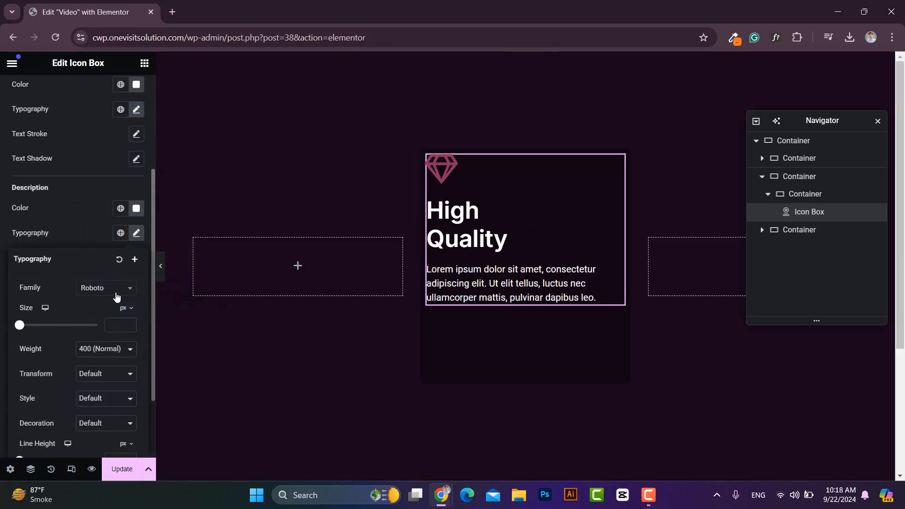
{"action": "left_click", "coordinate": [113, 288]}
{"action": "type", "text": "inter"}
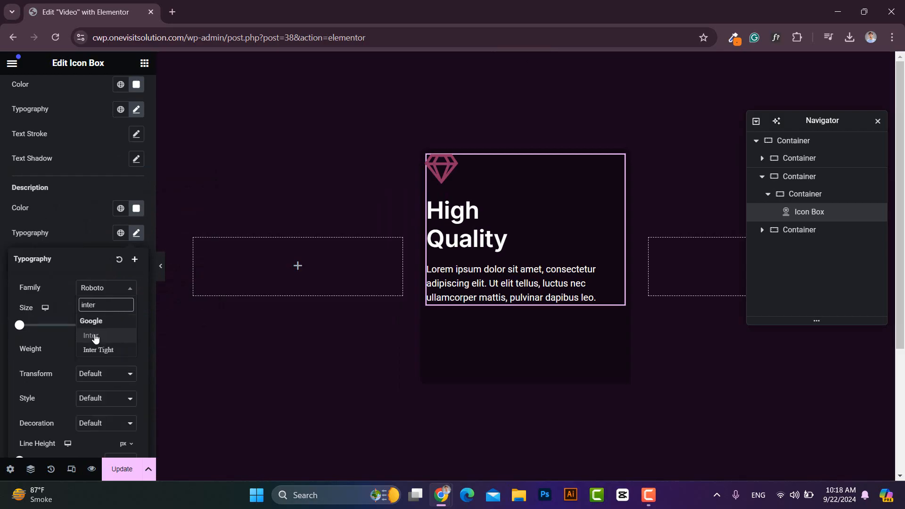
{"action": "left_click", "coordinate": [95, 337]}
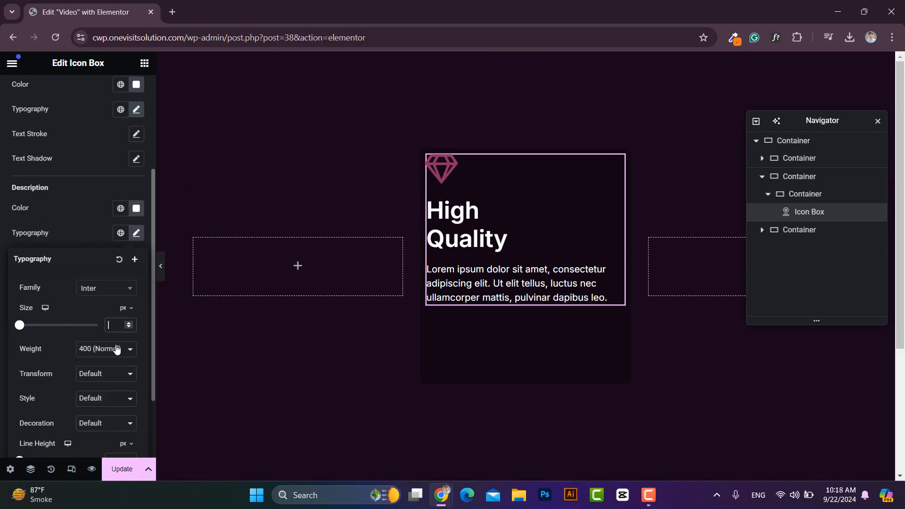
{"action": "type", "text": "16"}
{"action": "left_click", "coordinate": [117, 349]}
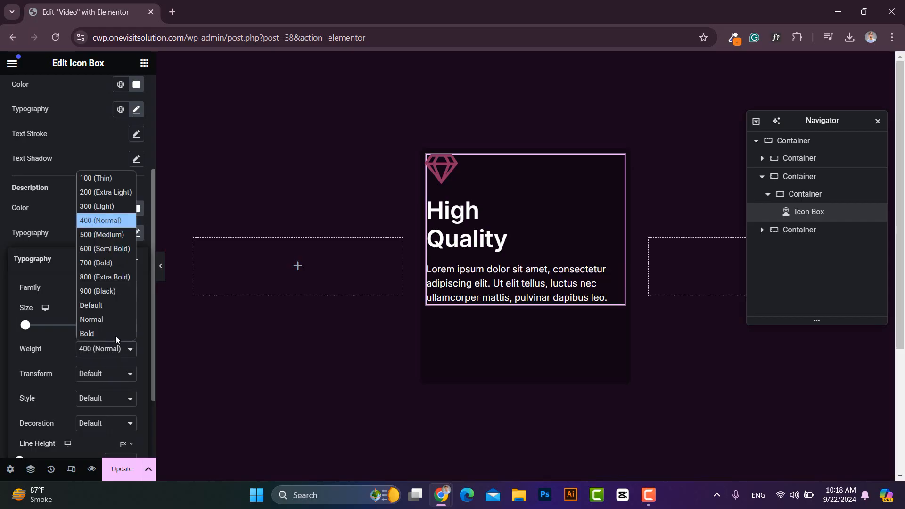
{"action": "left_click", "coordinate": [104, 206]}
{"action": "left_click", "coordinate": [89, 228]}
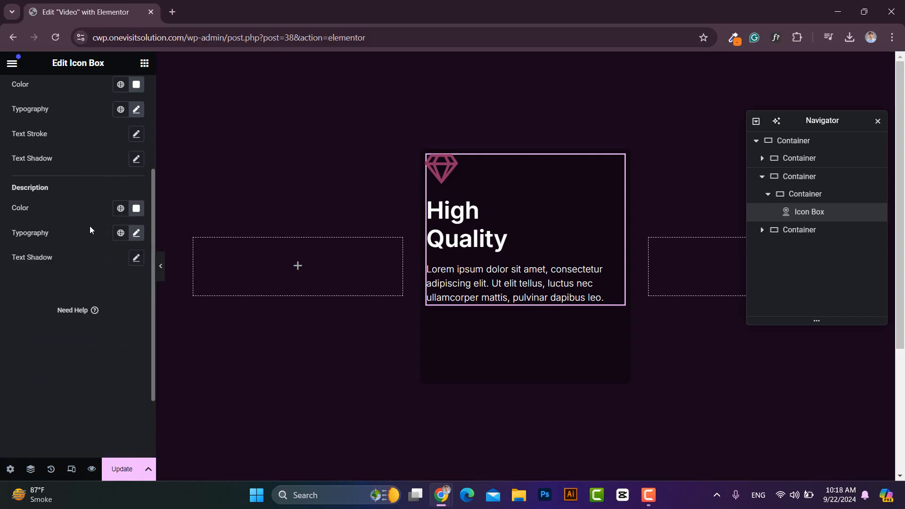
- Justify the content of the inner container holding the icon box to the center
{"action": "scroll", "coordinate": [90, 228], "scroll_direction": "up", "scroll_amount": 3}
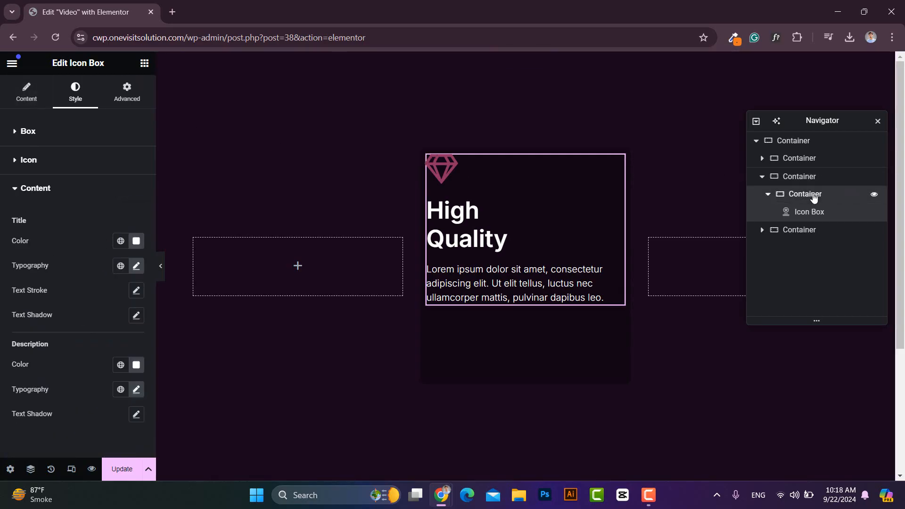
{"action": "left_click", "coordinate": [814, 198]}
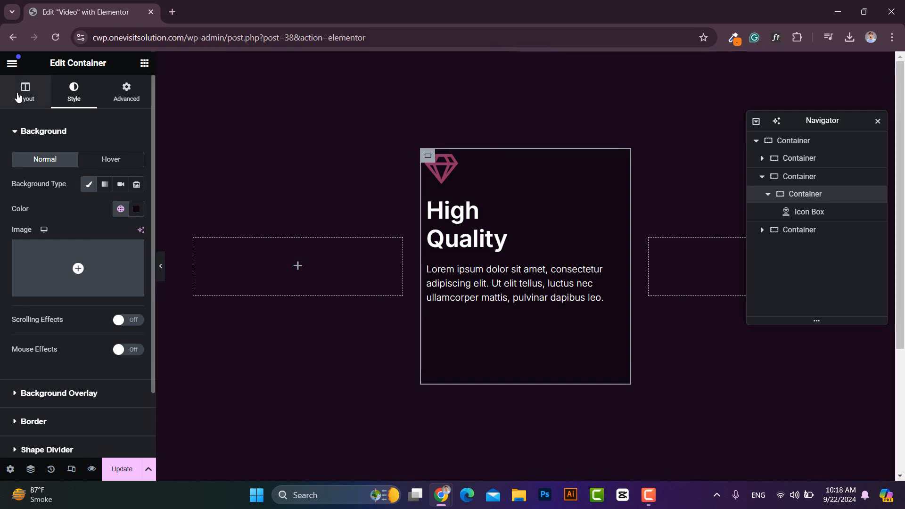
{"action": "left_click", "coordinate": [18, 97]}
{"action": "left_click", "coordinate": [44, 380]}
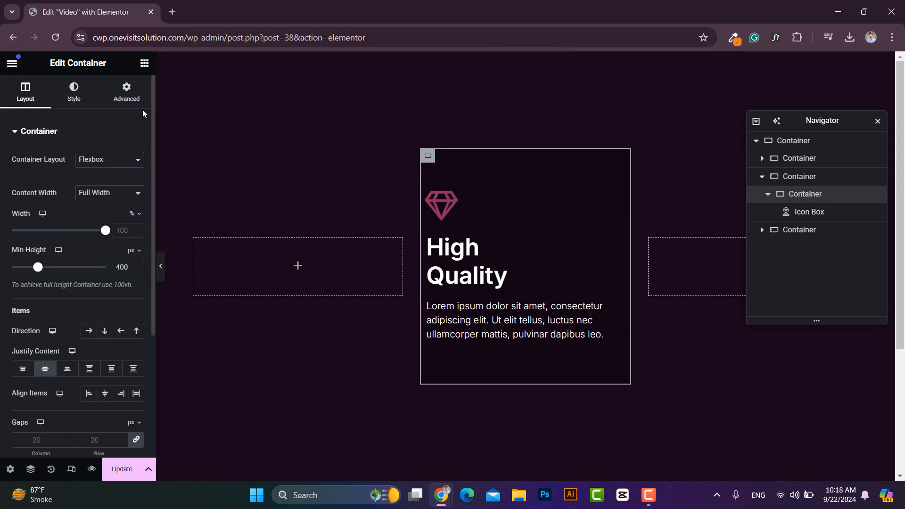
- Set the inner container's padding to 30 px on all sides
{"action": "left_click", "coordinate": [126, 90]}
{"action": "left_click", "coordinate": [112, 220]}
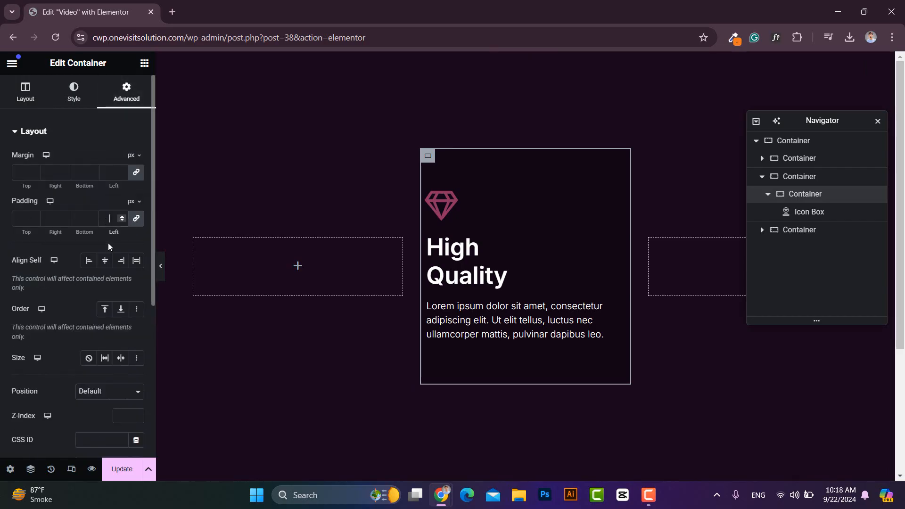
{"action": "type", "text": "30"}
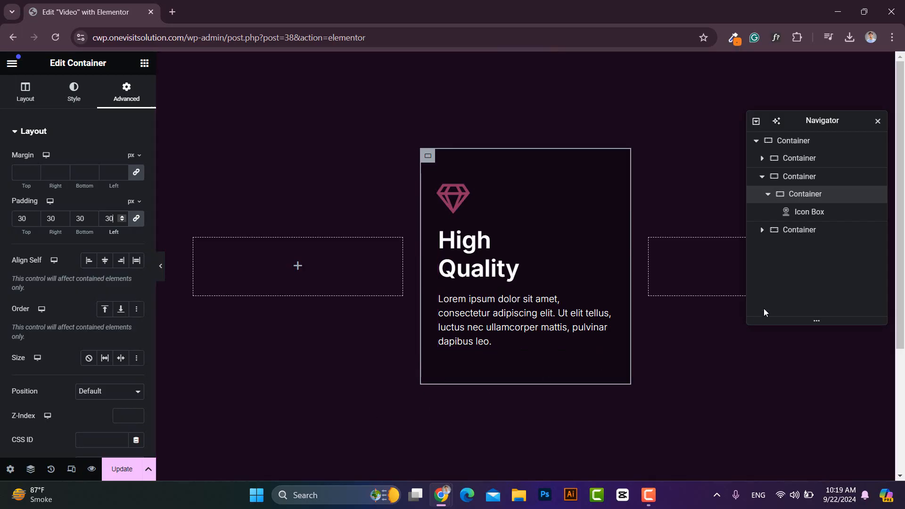
- Paste the custom CSS for a rotating gradient hover effect into the card's outer container and review the code
{"action": "left_click", "coordinate": [808, 179]}
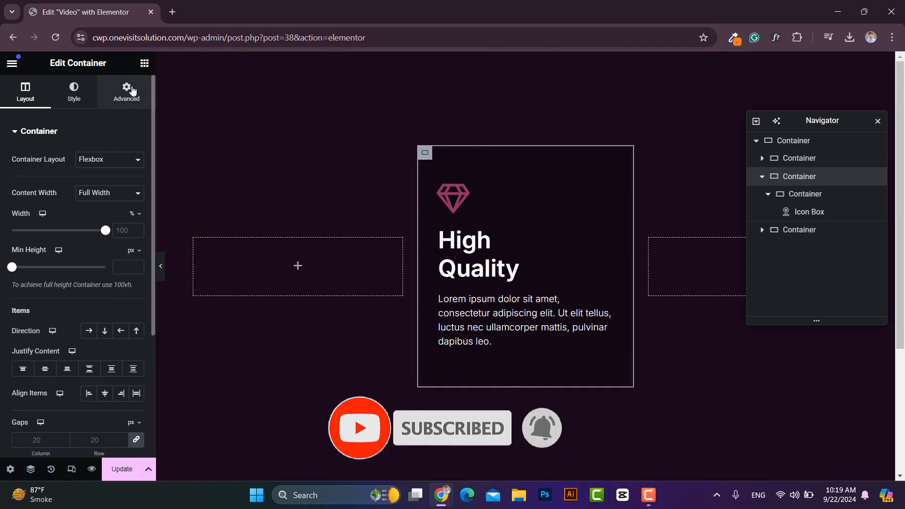
{"action": "left_click", "coordinate": [127, 90]}
{"action": "scroll", "coordinate": [103, 234], "scroll_direction": "down", "scroll_amount": 5}
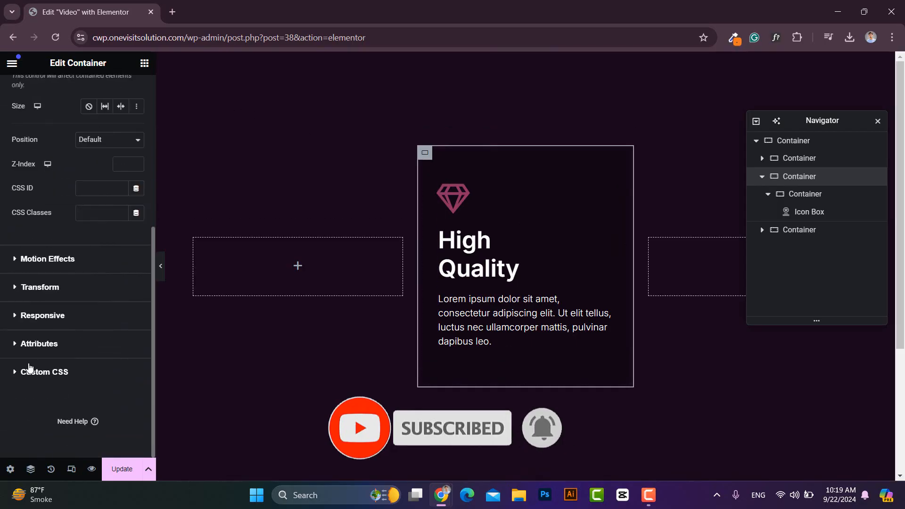
{"action": "left_click", "coordinate": [43, 373]}
{"action": "scroll", "coordinate": [66, 358], "scroll_direction": "down", "scroll_amount": 2}
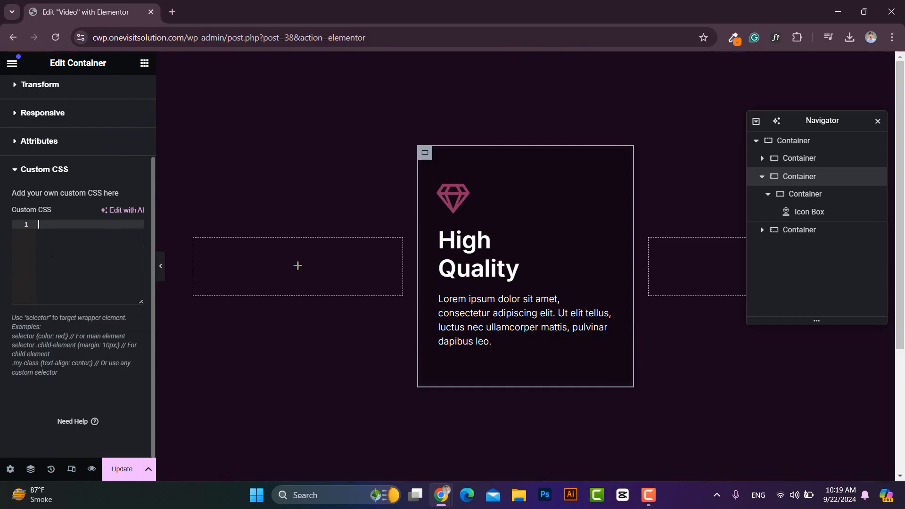
{"action": "key", "text": "ctrl+v"}
{"action": "scroll", "coordinate": [75, 269], "scroll_direction": "down", "scroll_amount": 5}
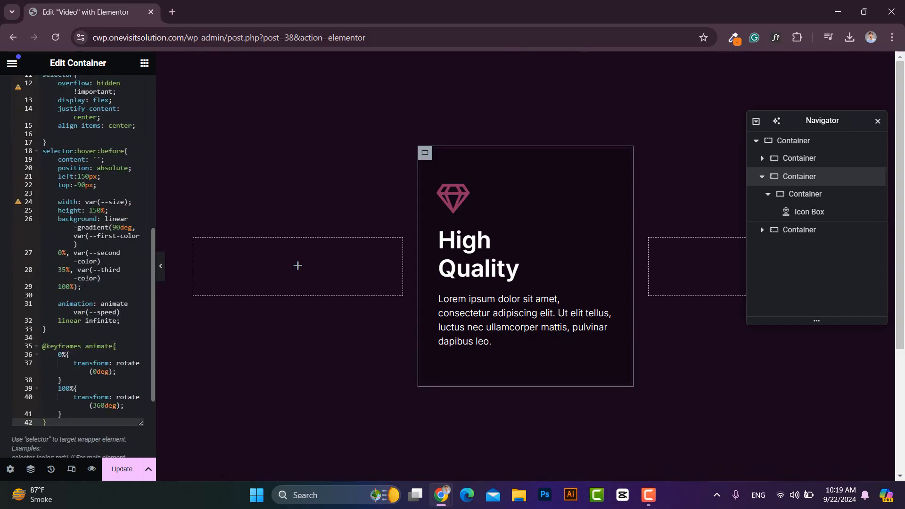
{"action": "left_click_drag", "start_coordinate": [79, 413], "coordinate": [34, 64]}
{"action": "scroll", "coordinate": [75, 188], "scroll_direction": "up", "scroll_amount": 5}
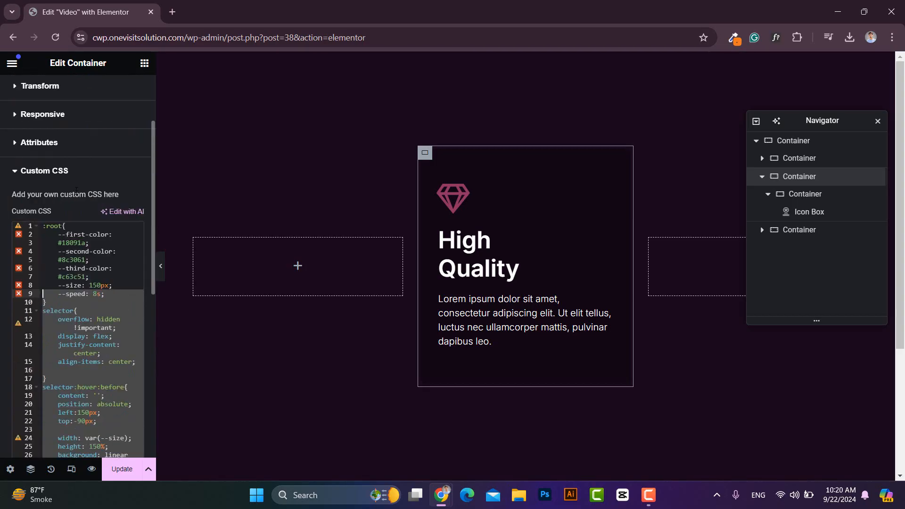
{"action": "left_click", "coordinate": [81, 251]}
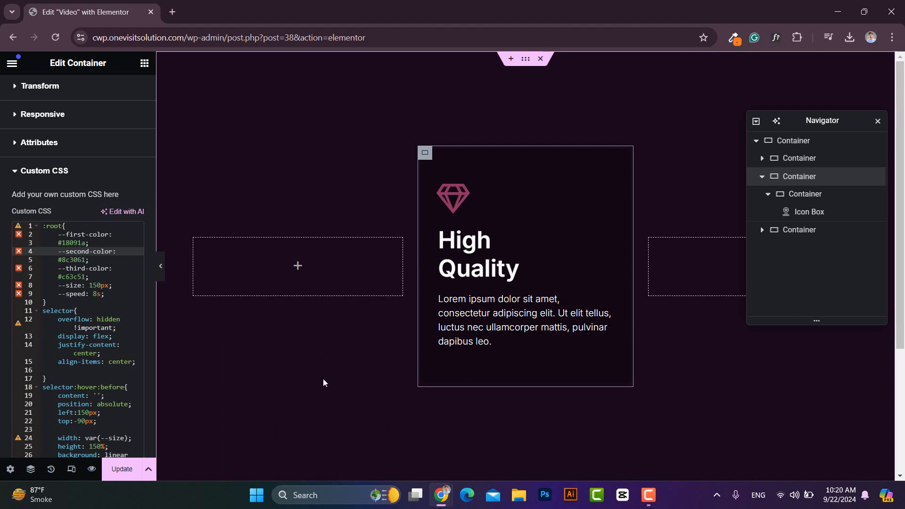
- Duplicate the "High Quality" card's outer container twice to make three cards
{"action": "left_click", "coordinate": [762, 176]}
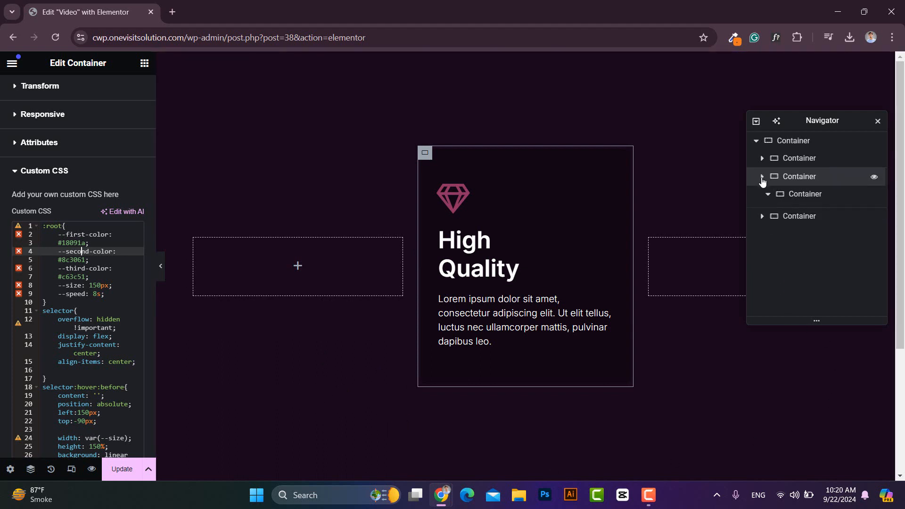
{"action": "right_click", "coordinate": [804, 180]}
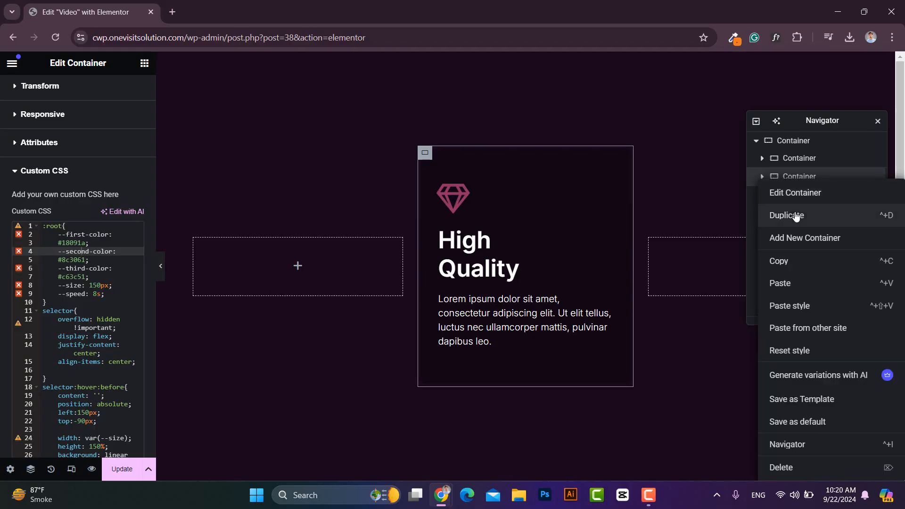
{"action": "left_click", "coordinate": [797, 215]}
{"action": "right_click", "coordinate": [795, 198]}
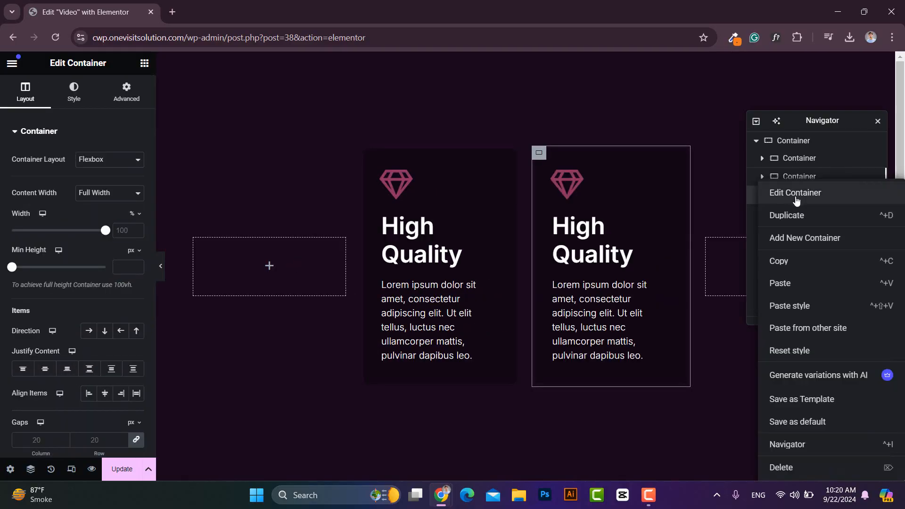
{"action": "left_click", "coordinate": [798, 225]}
- Delete the empty containers before and after the three cards
{"action": "right_click", "coordinate": [799, 230]}
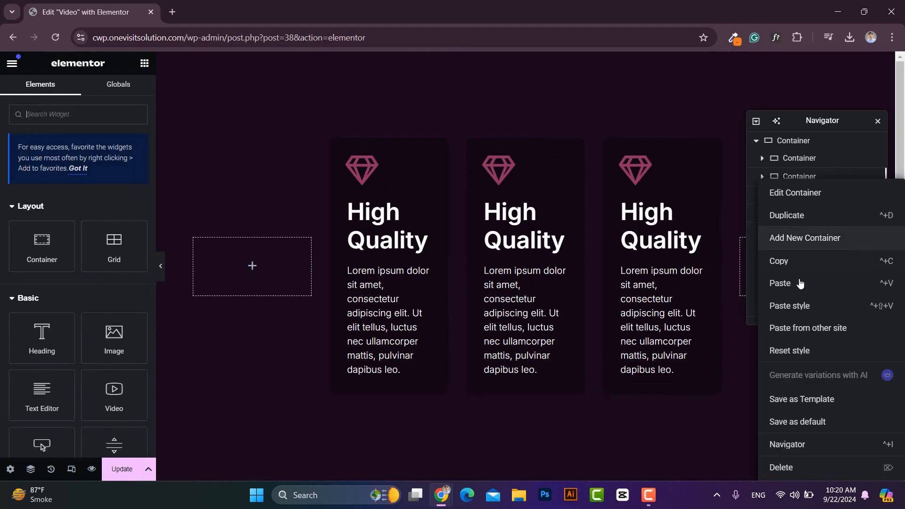
{"action": "left_click", "coordinate": [796, 468]}
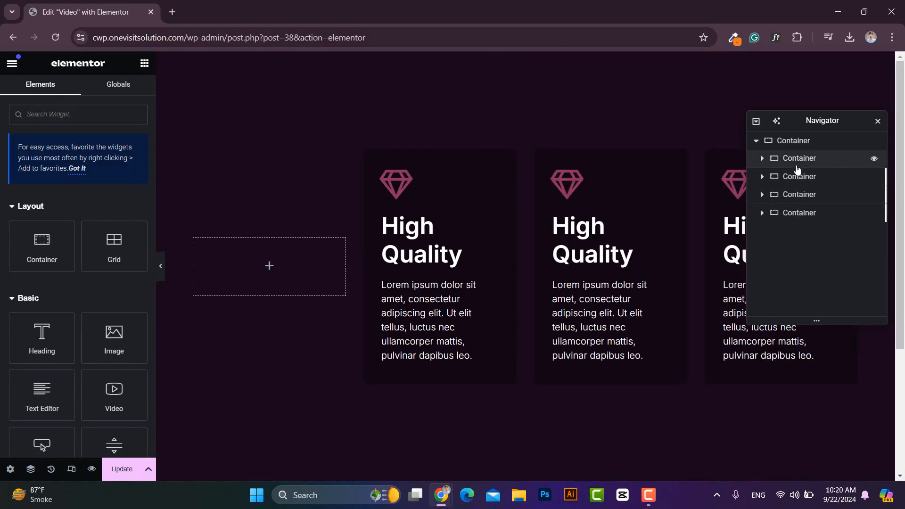
{"action": "left_click", "coordinate": [797, 163]}
{"action": "right_click", "coordinate": [800, 159]}
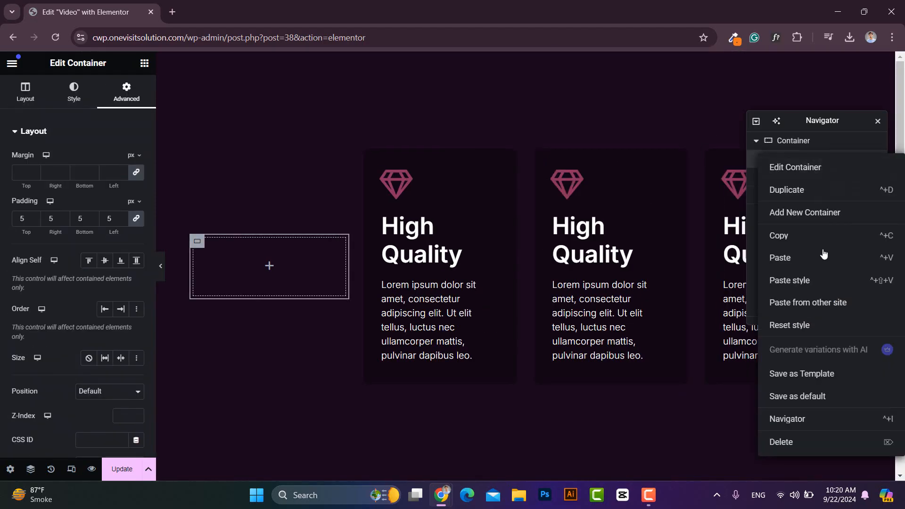
{"action": "left_click", "coordinate": [795, 443]}
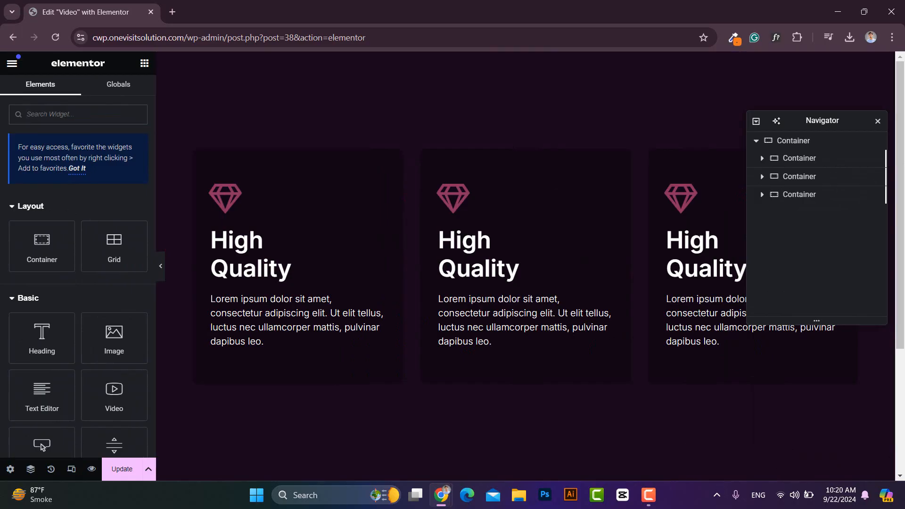
- Close the Navigator and hide the editing panel to preview the cards' hover effect
{"action": "left_click", "coordinate": [878, 121]}
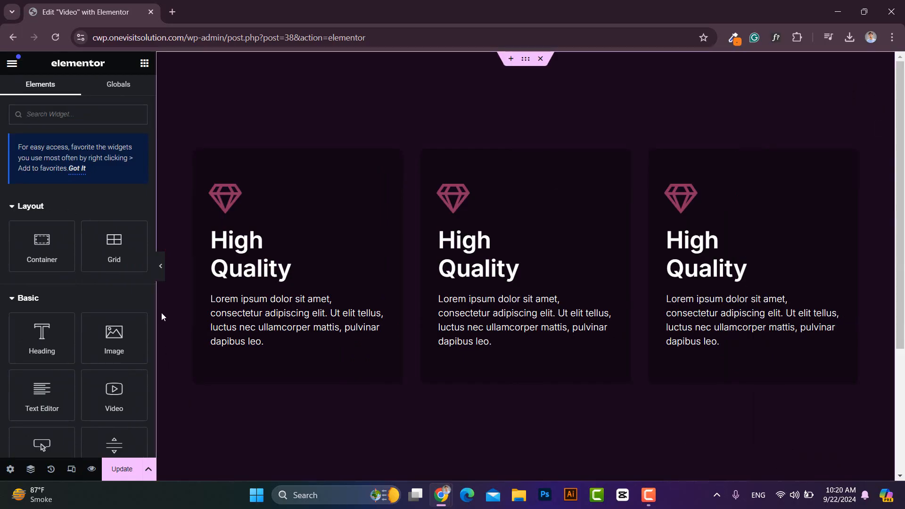
{"action": "left_click", "coordinate": [161, 266]}
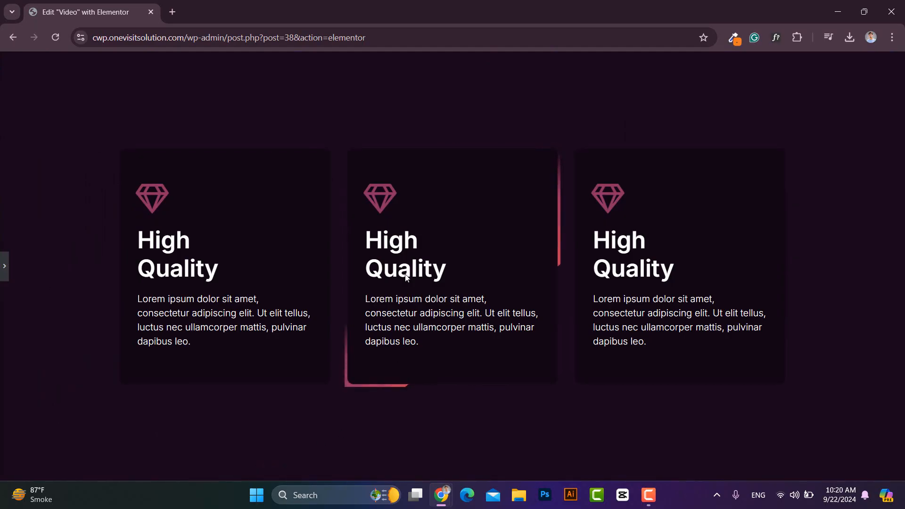
- Change the first card's icon box title to "Creative<br>Design"
{"action": "left_click", "coordinate": [188, 264]}
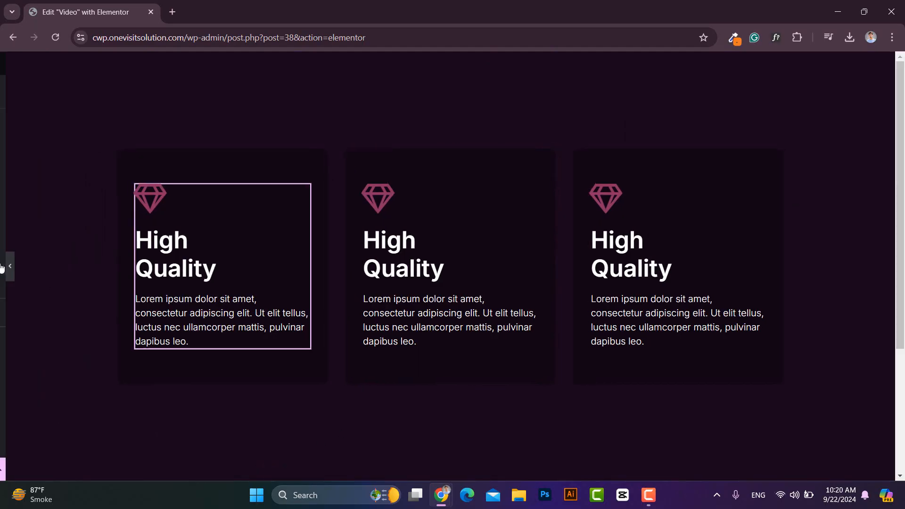
{"action": "left_click", "coordinate": [4, 266]}
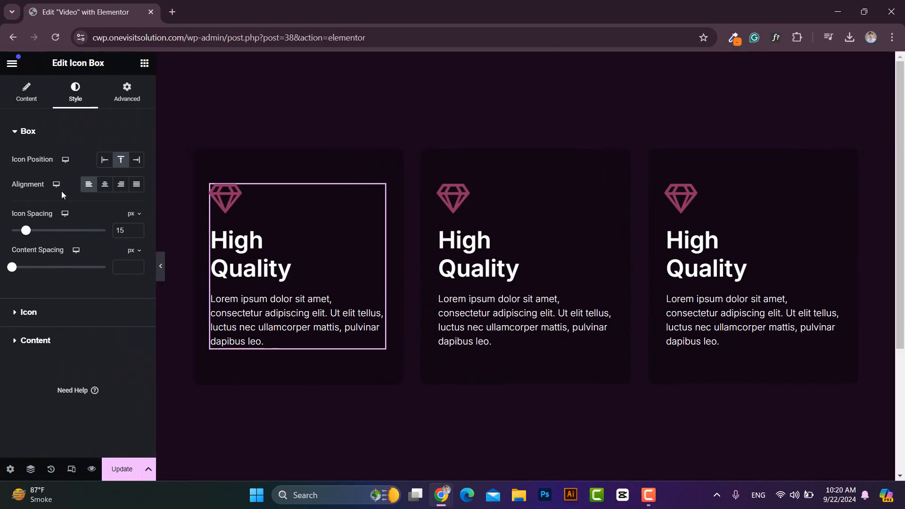
{"action": "left_click", "coordinate": [26, 92]}
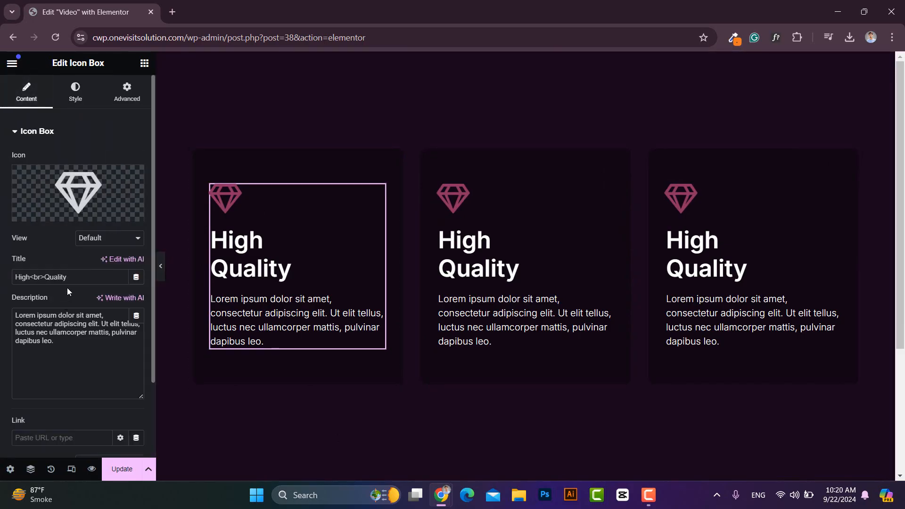
{"action": "triple_click", "coordinate": [62, 276]}
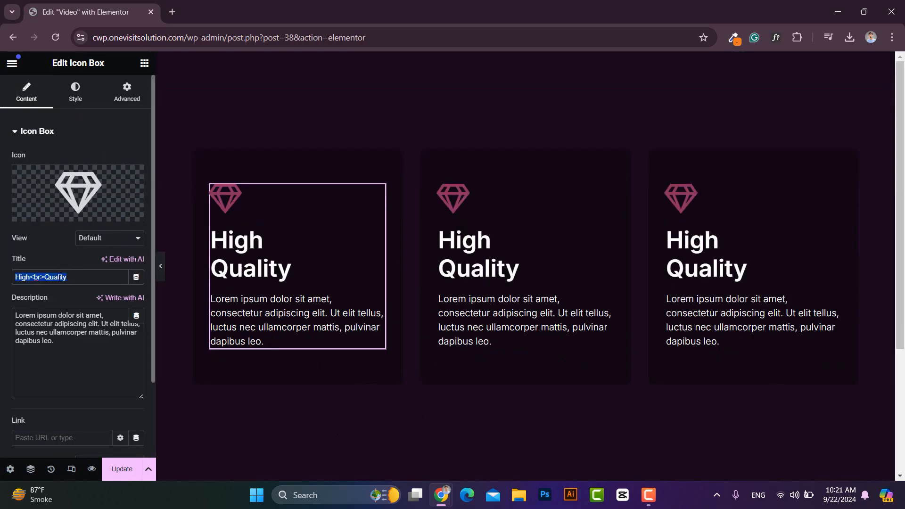
{"action": "type", "text": "Creative<br>Design"}
- Search the icon library for "bul" and replace the first card's gem icon with the outlined lightbulb
{"action": "left_click", "coordinate": [43, 210]}
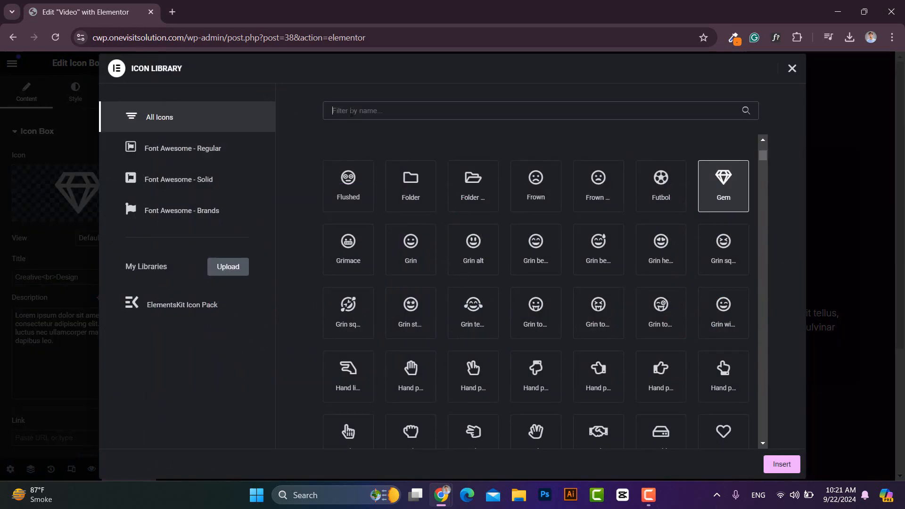
{"action": "type", "text": "bul"}
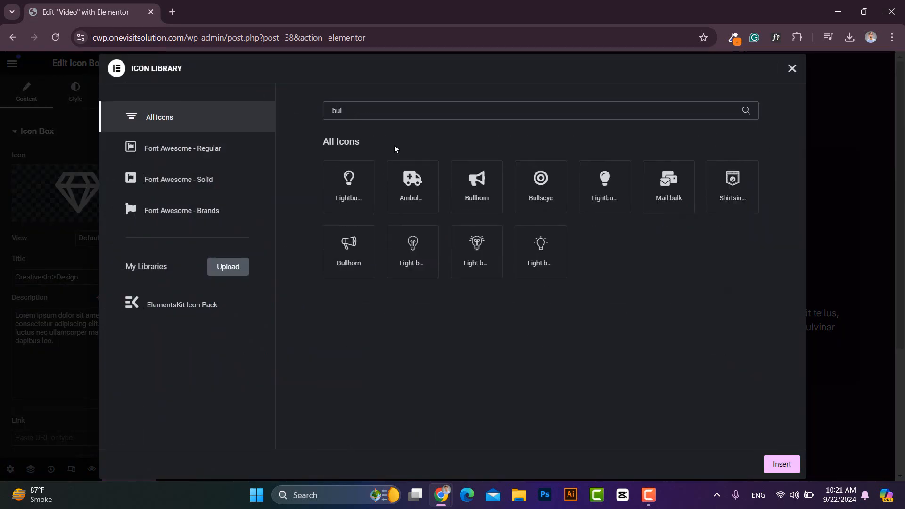
{"action": "left_click", "coordinate": [348, 189]}
{"action": "left_click", "coordinate": [781, 464]}
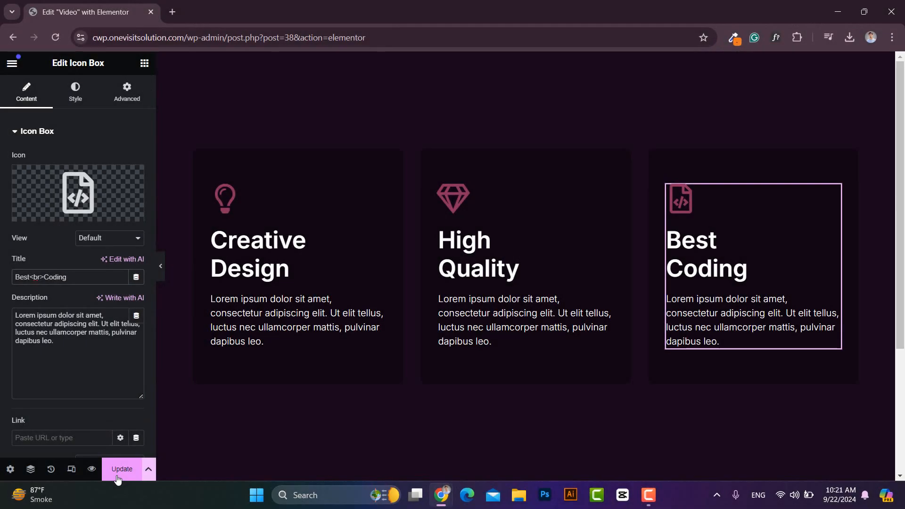
- Save the page and hide the editing panel to preview the three finished cards
{"action": "key", "text": "ctrl+s"}
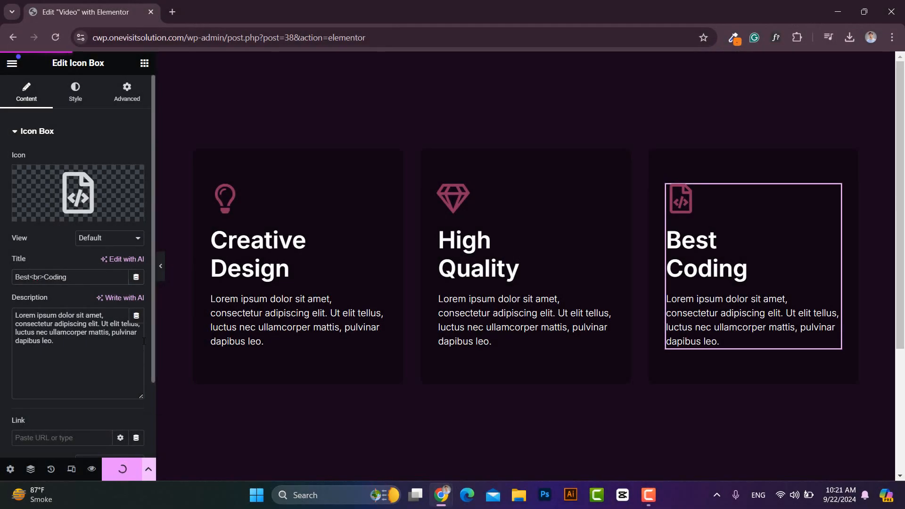
{"action": "left_click", "coordinate": [160, 265]}
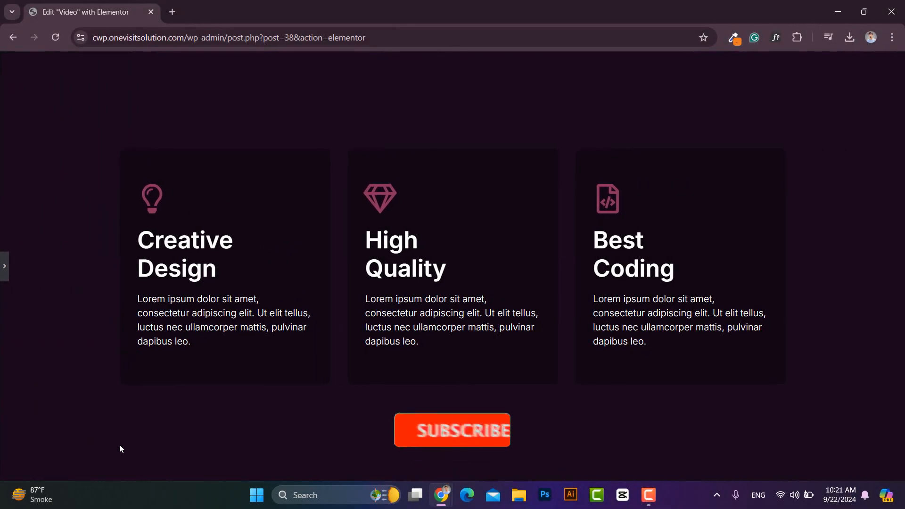